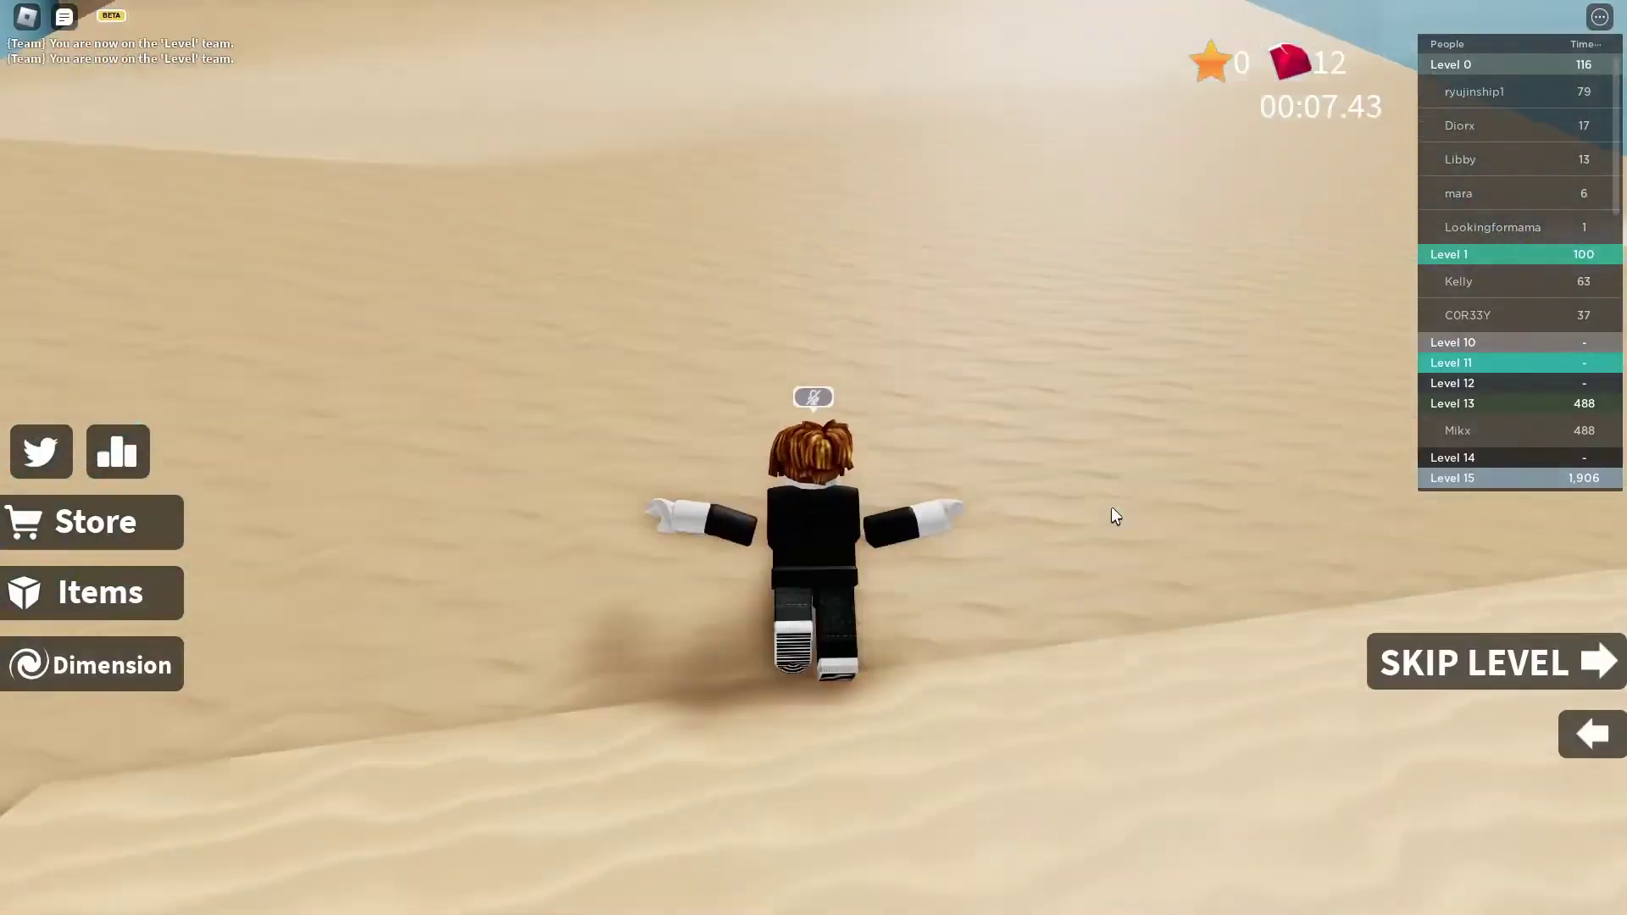
Run the avatar over the dunes, past the cacti and water channel, to the gumball machine platform.
key("w")
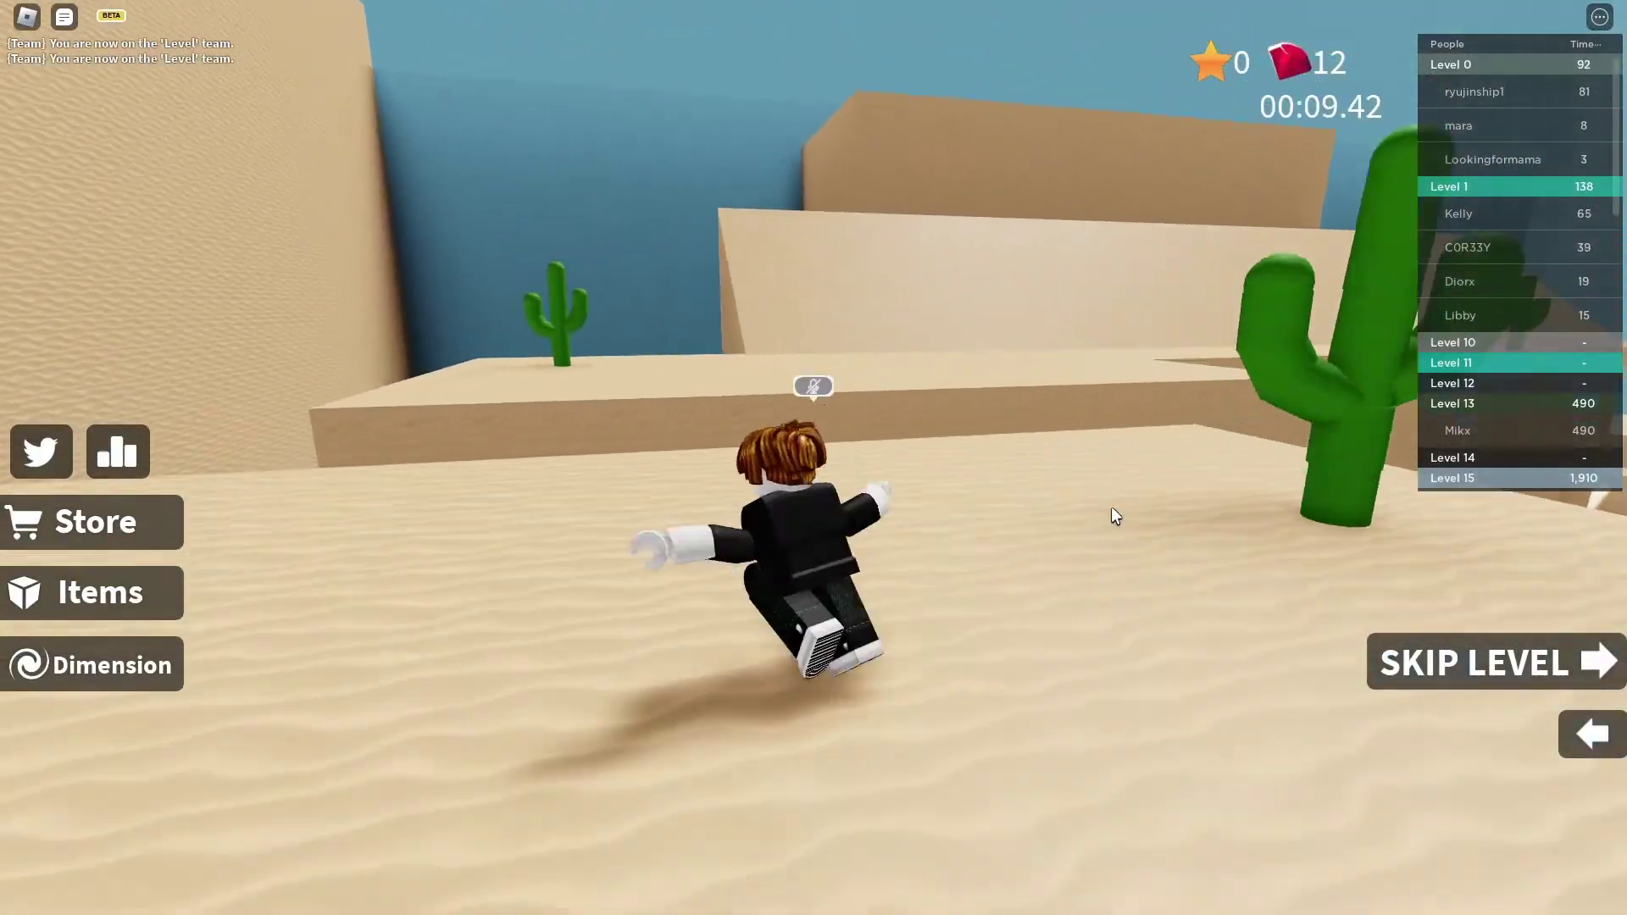
key("w")
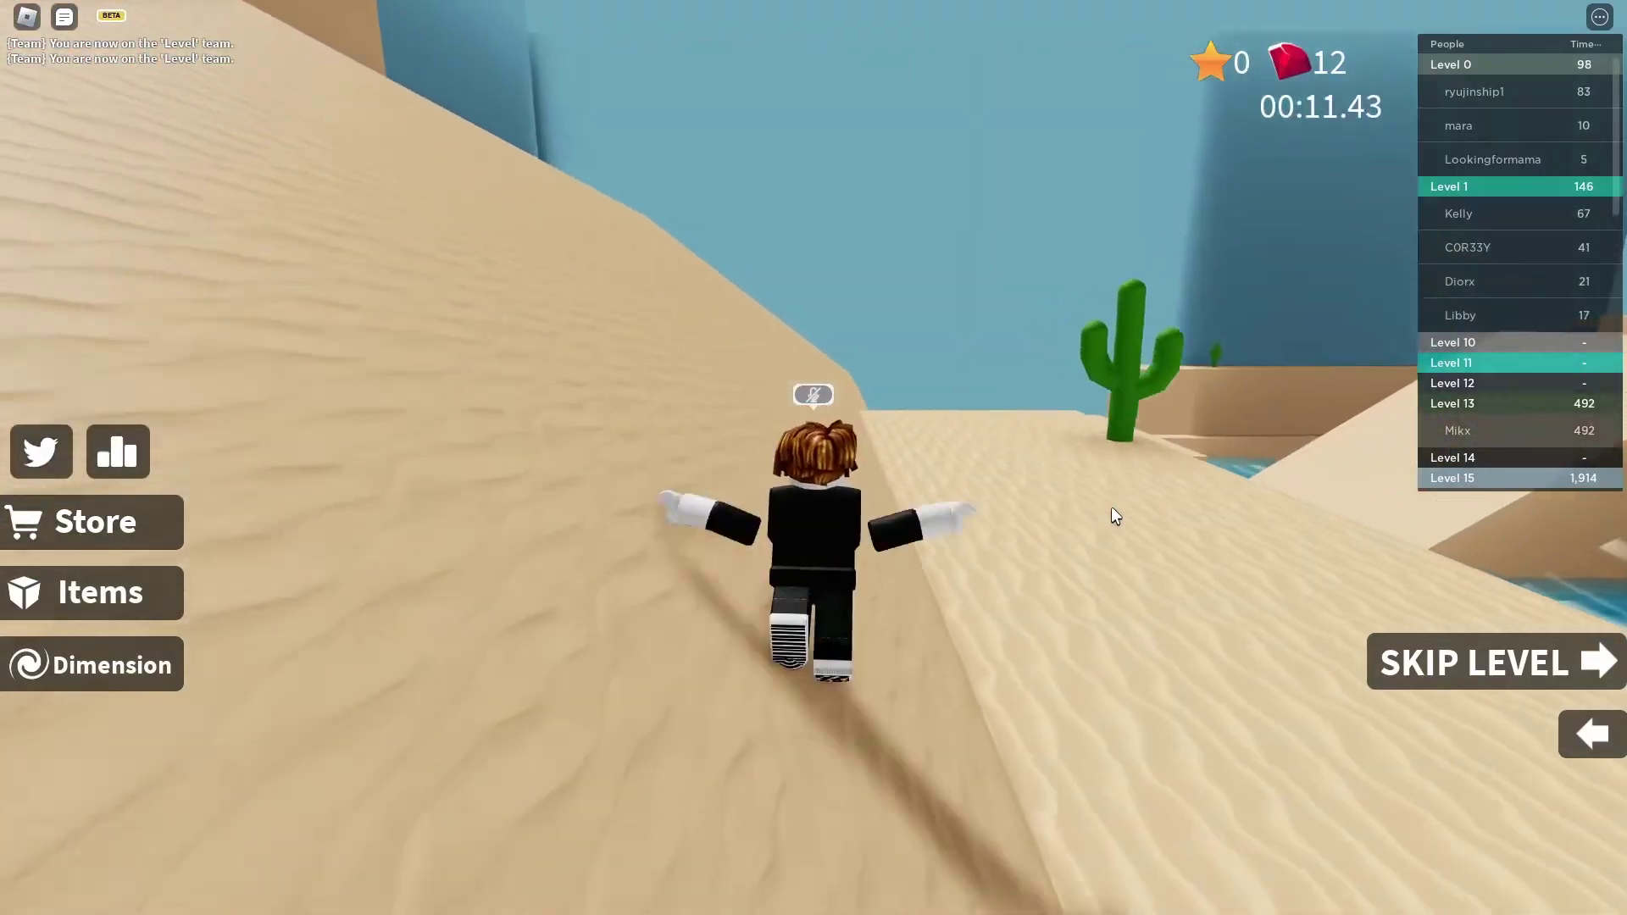
key("w")
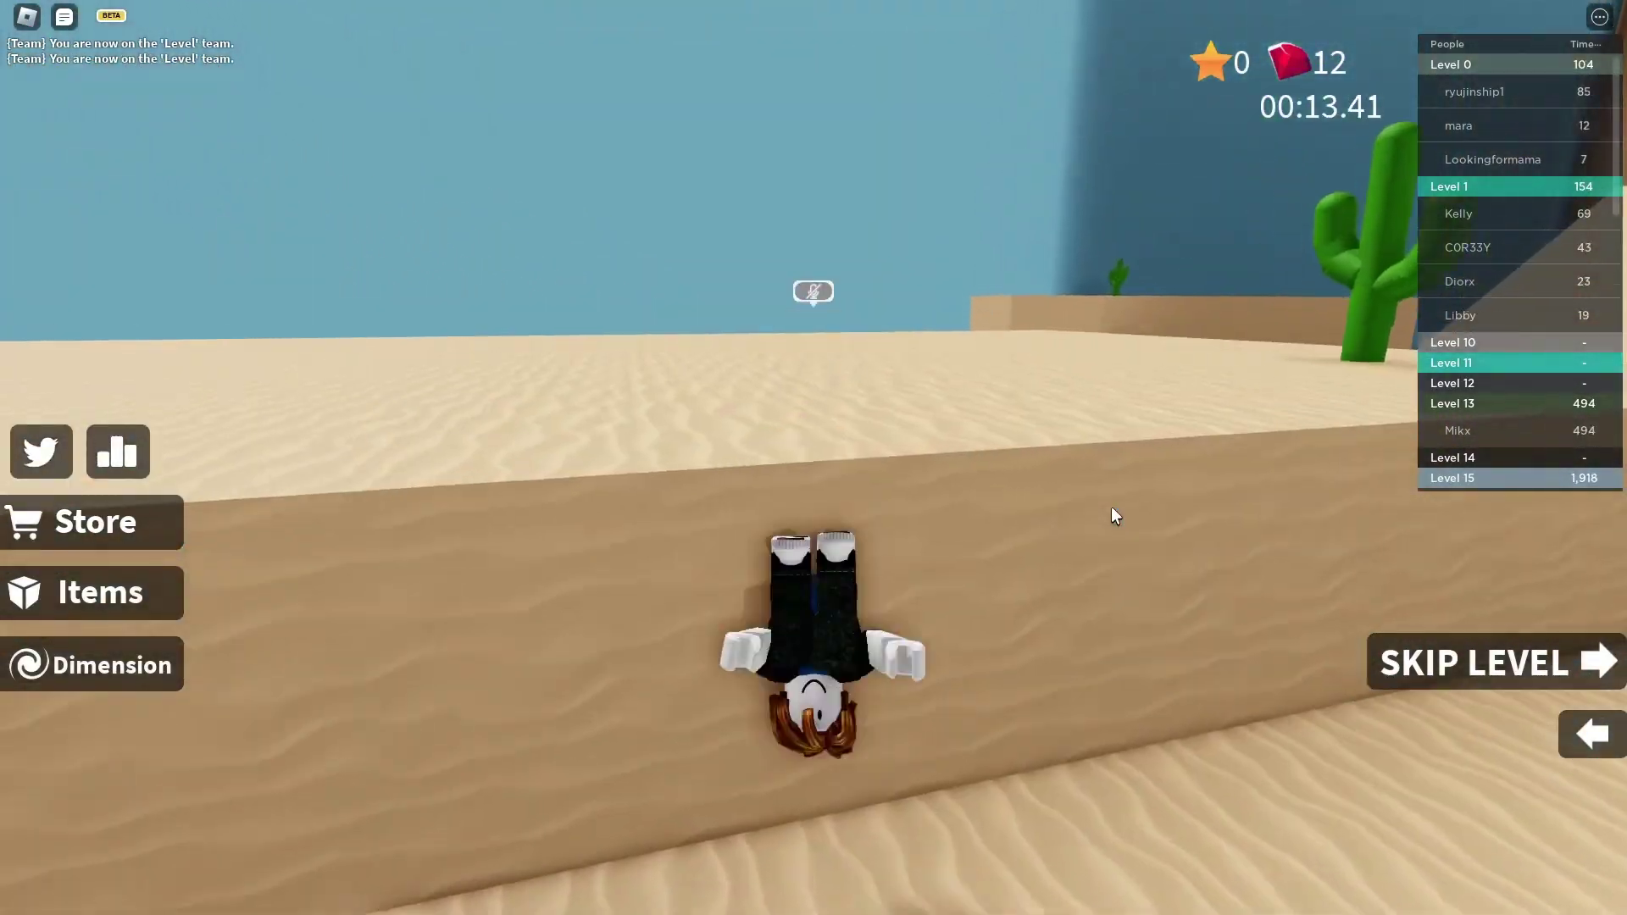
key("w")
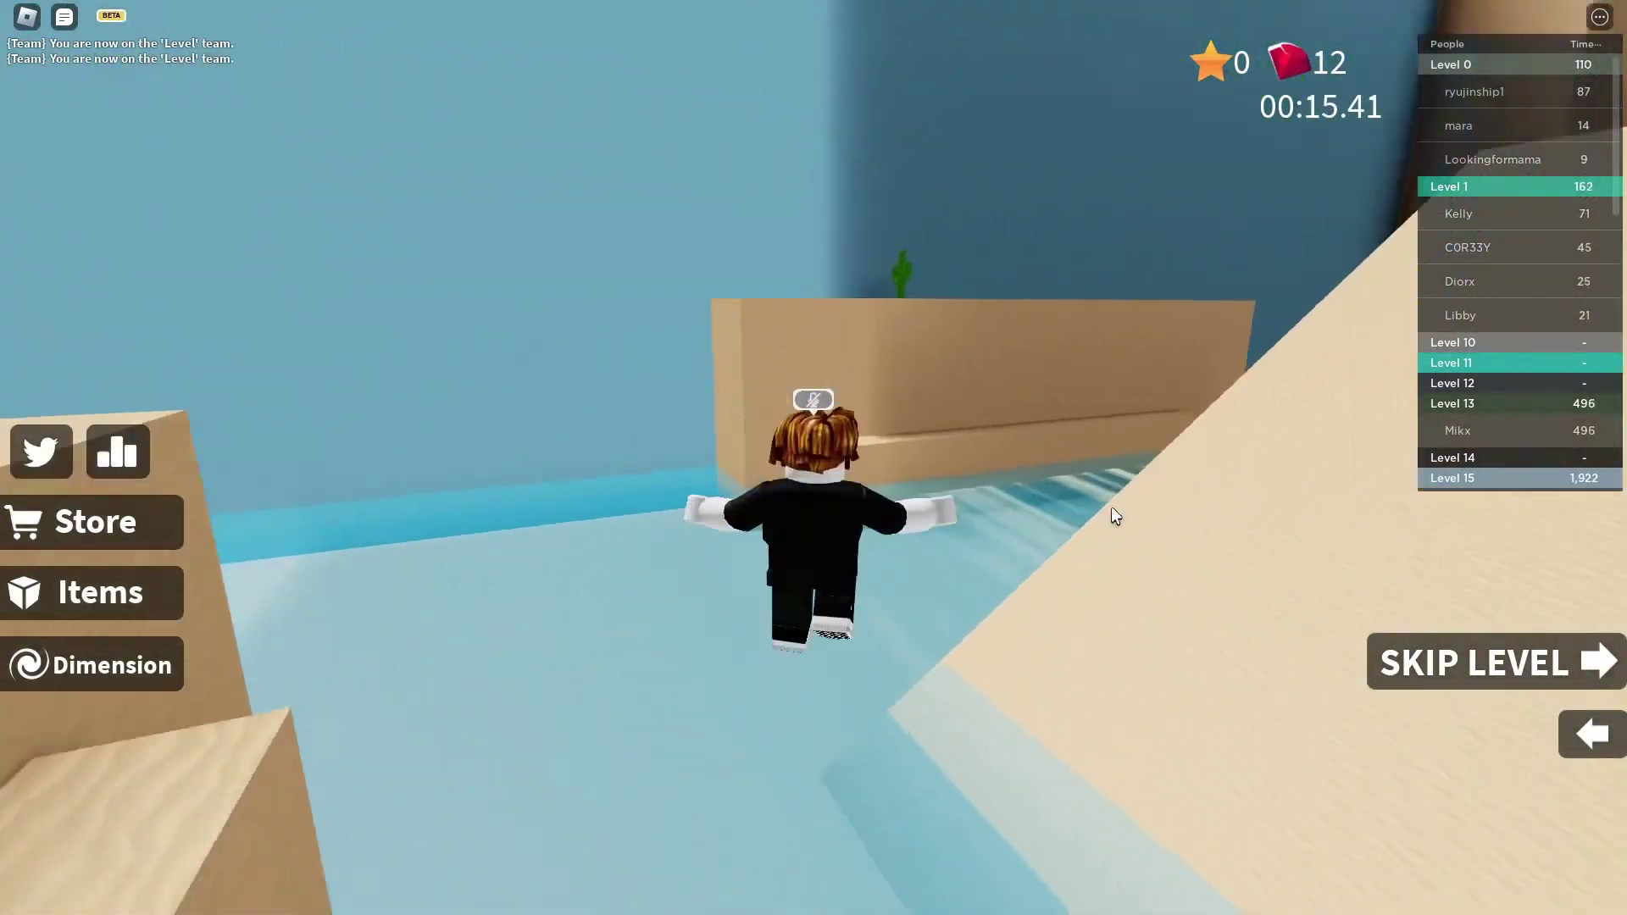
key("w")
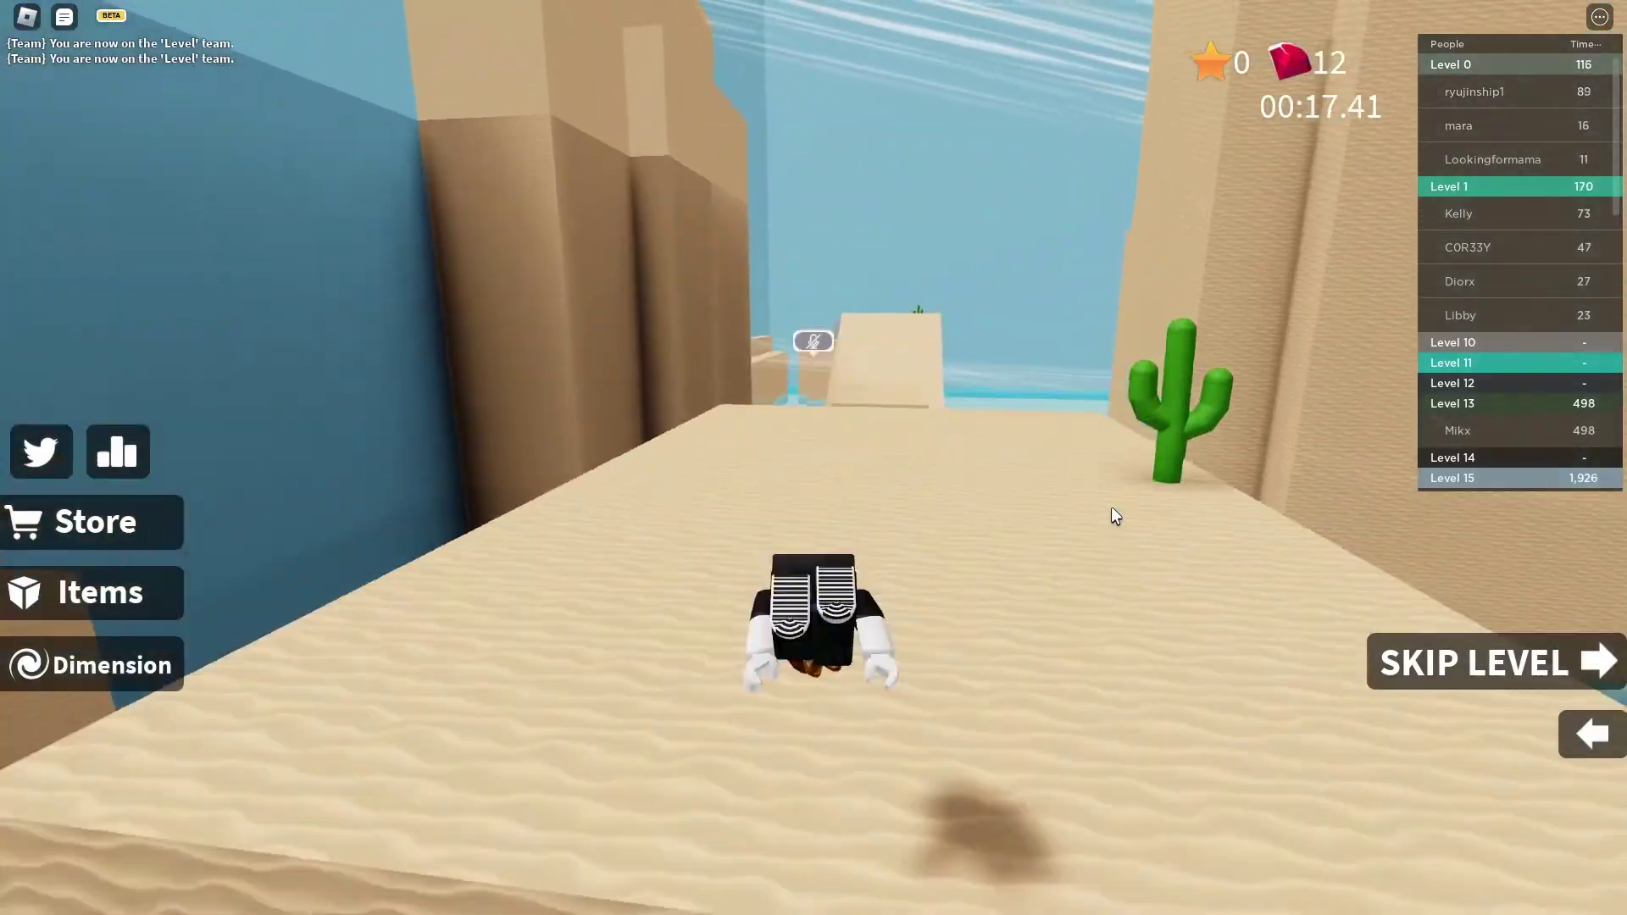
key("w")
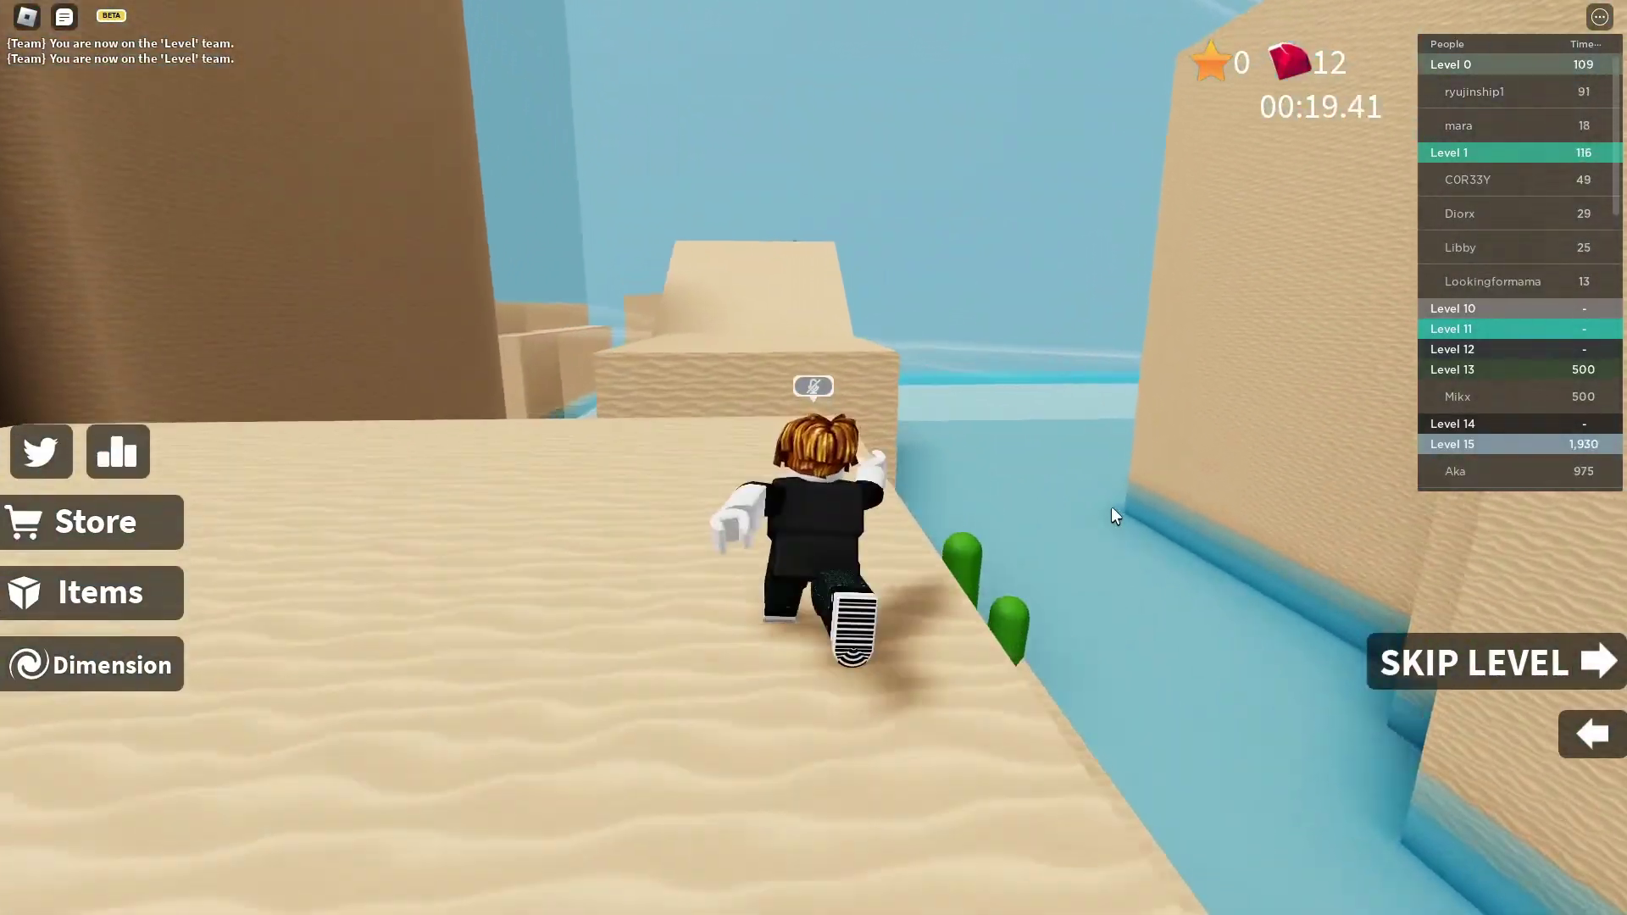
key("w")
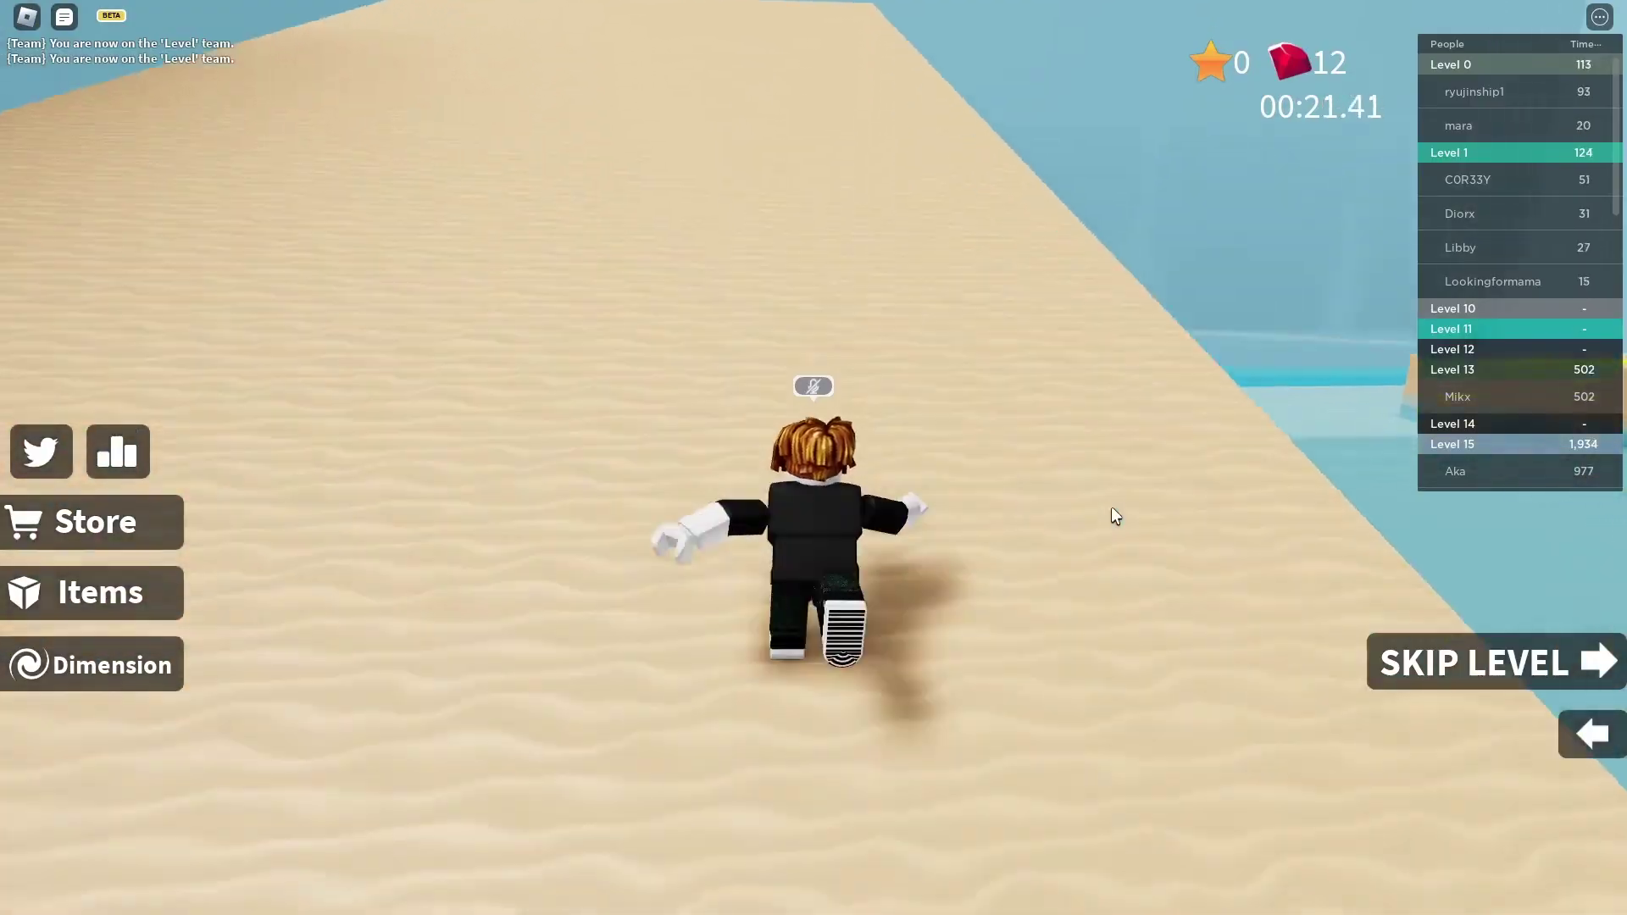
key("w")
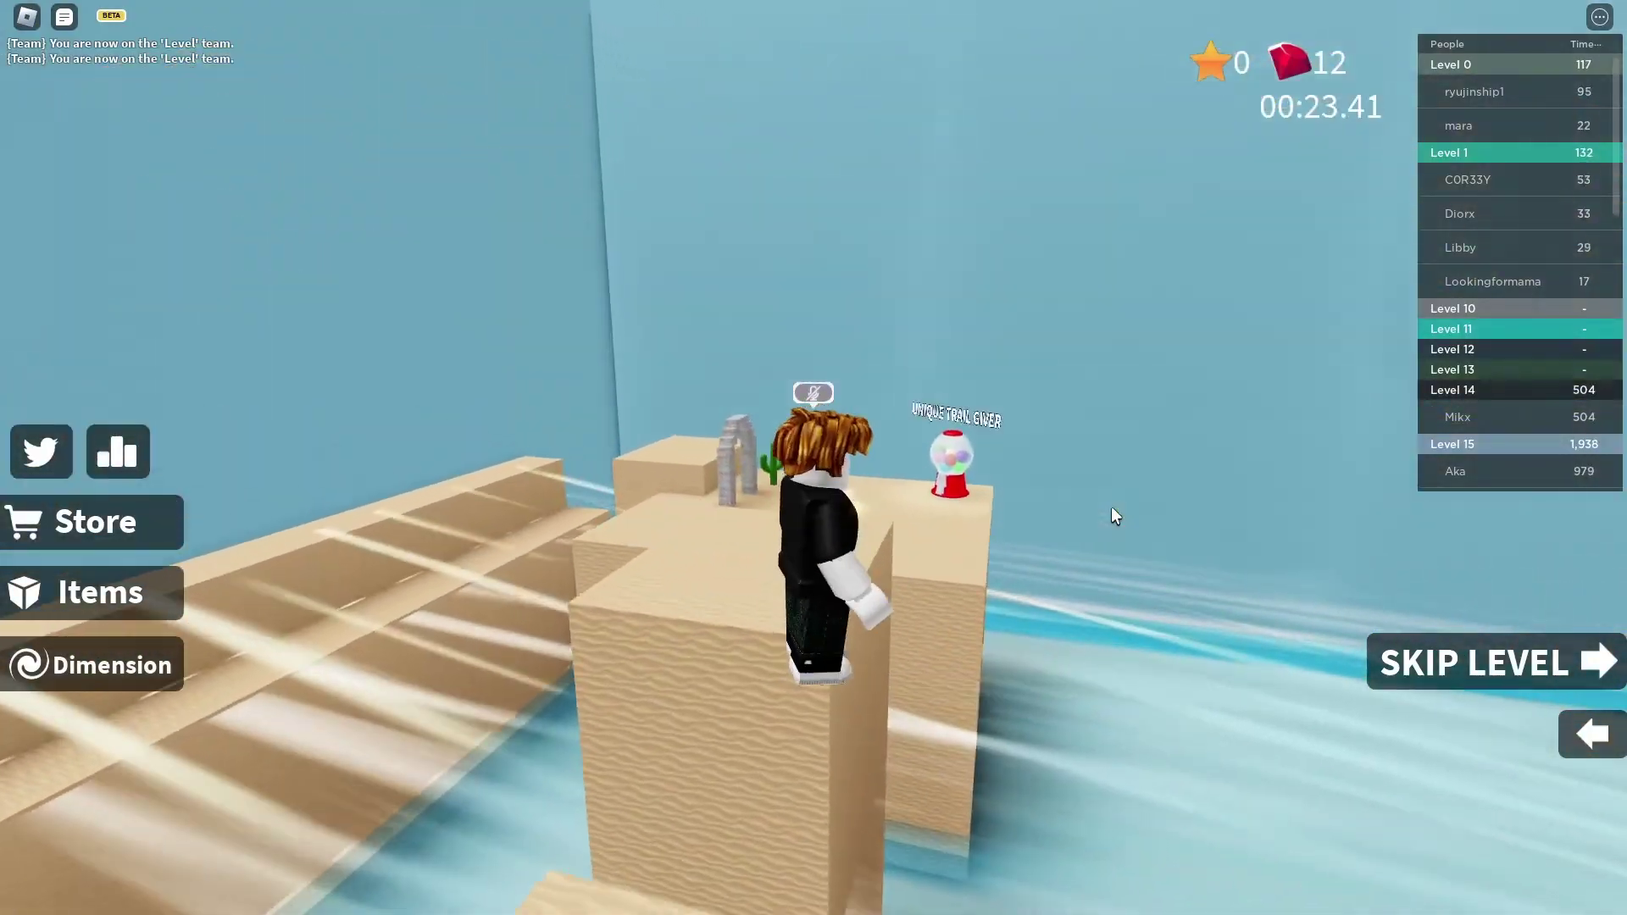
key("w")
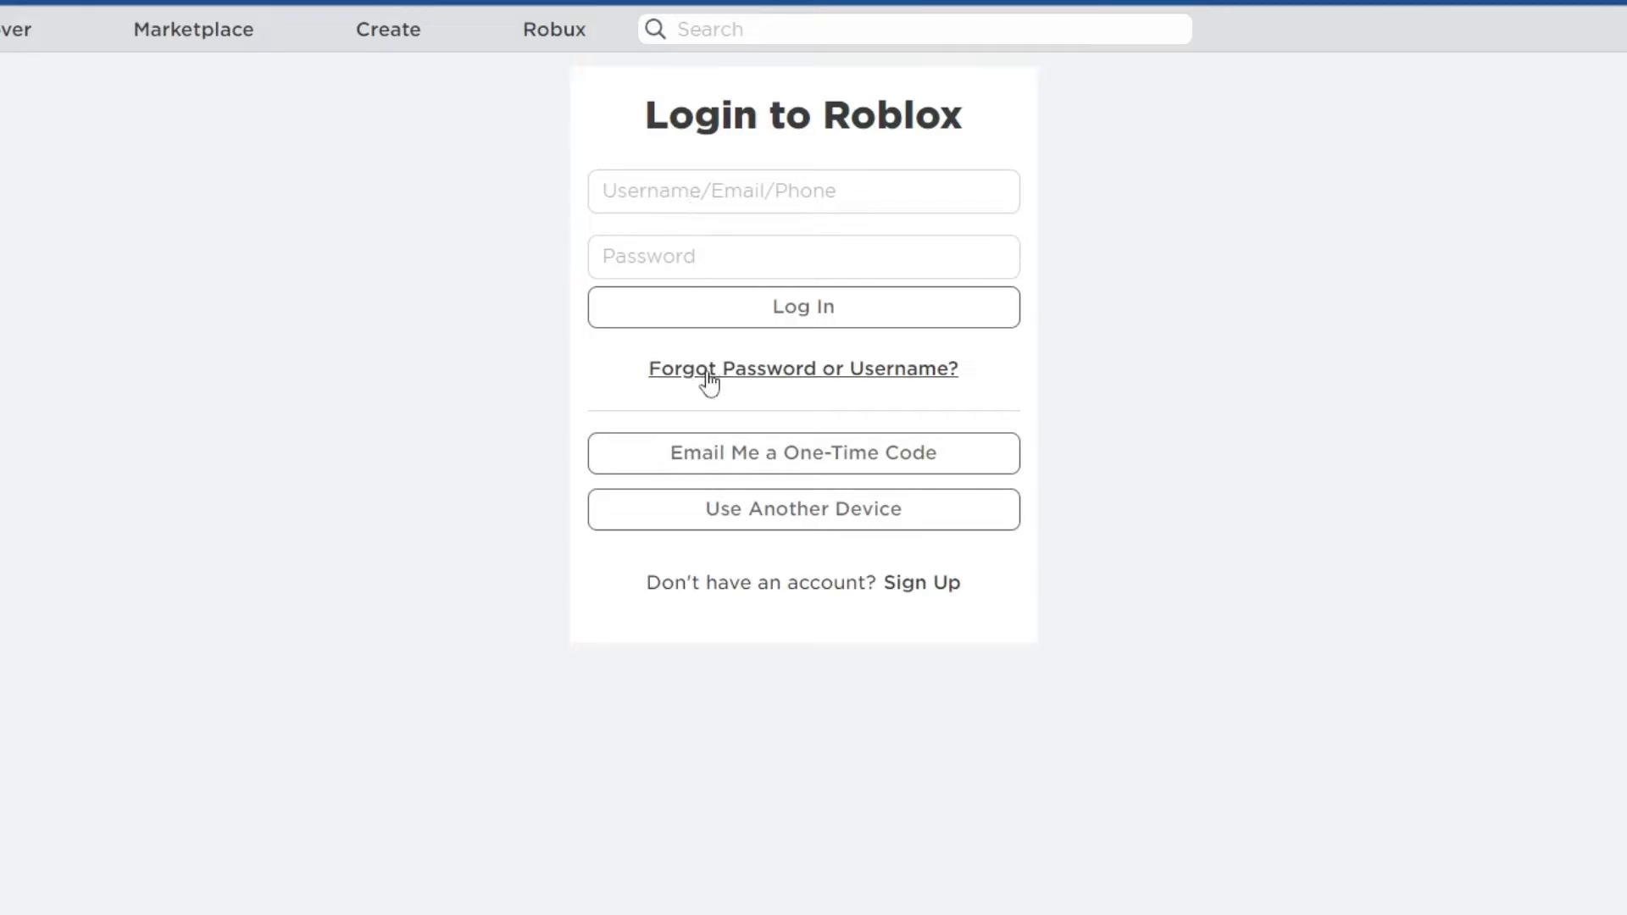
Open Forgot Password, choose phone-number reset, and keep United States (+1) as the country.
left_click(923, 381)
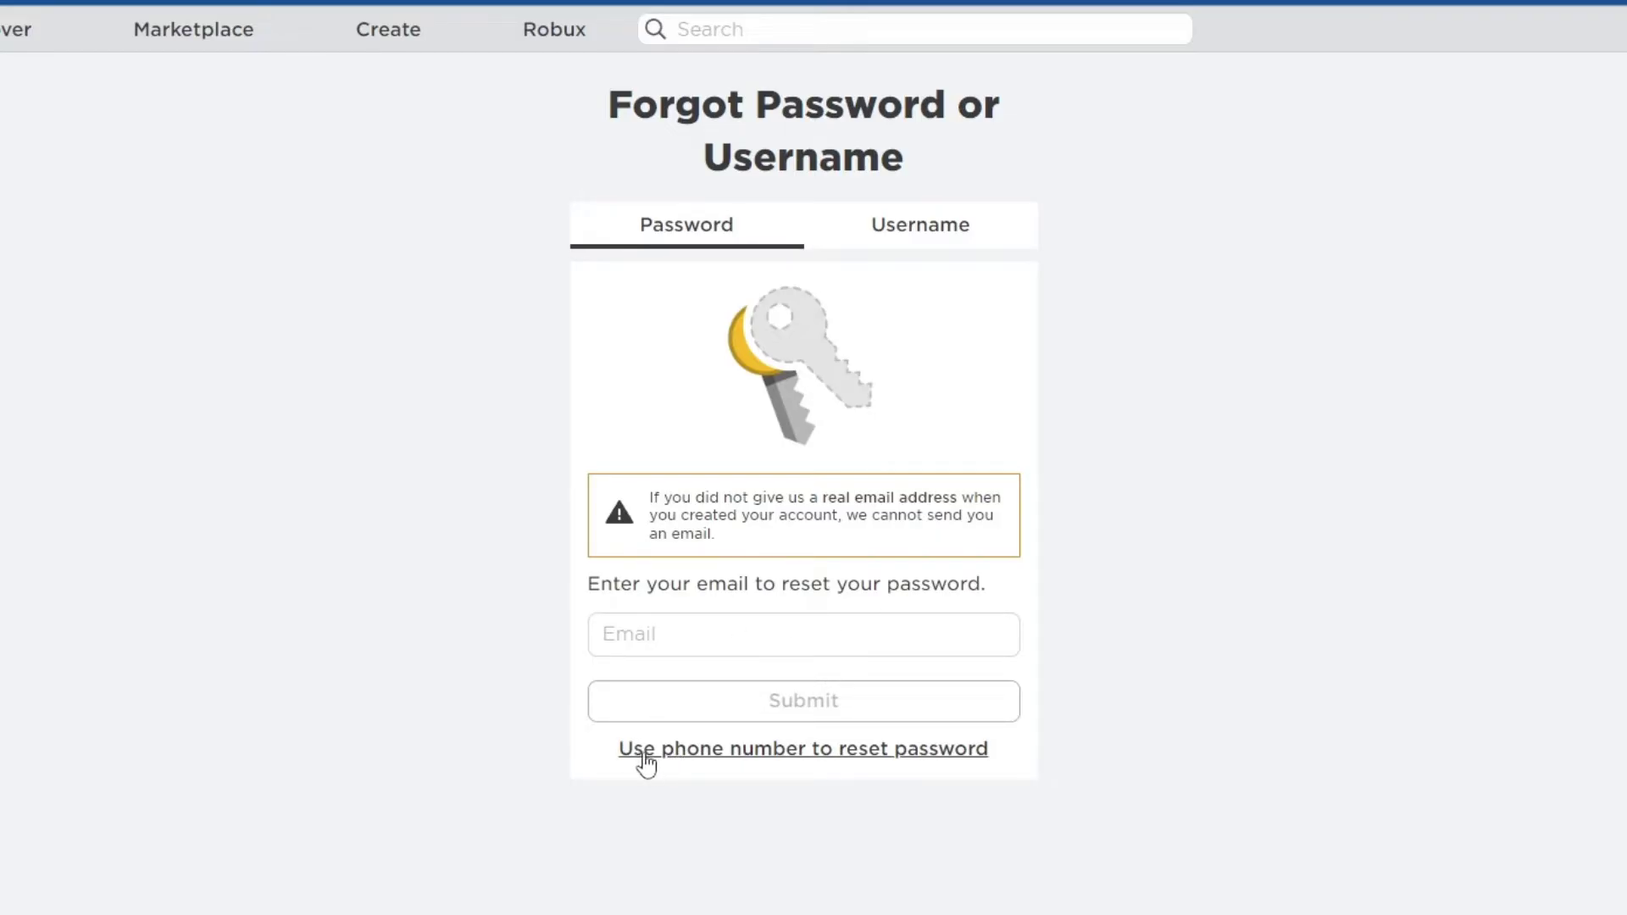
left_click(717, 756)
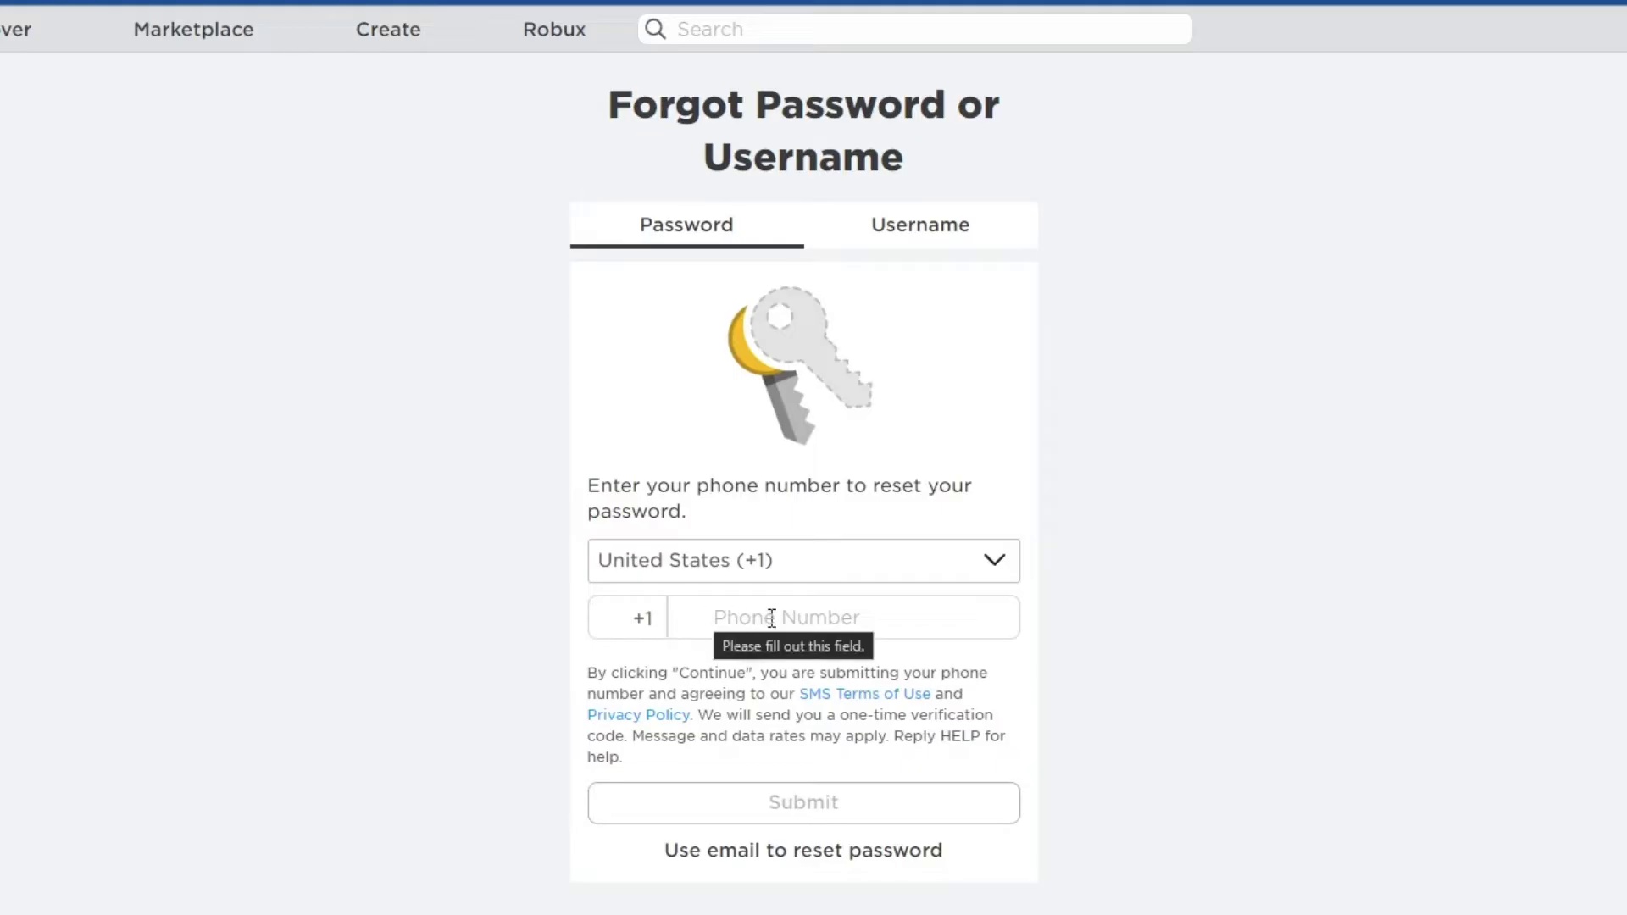
left_click(737, 574)
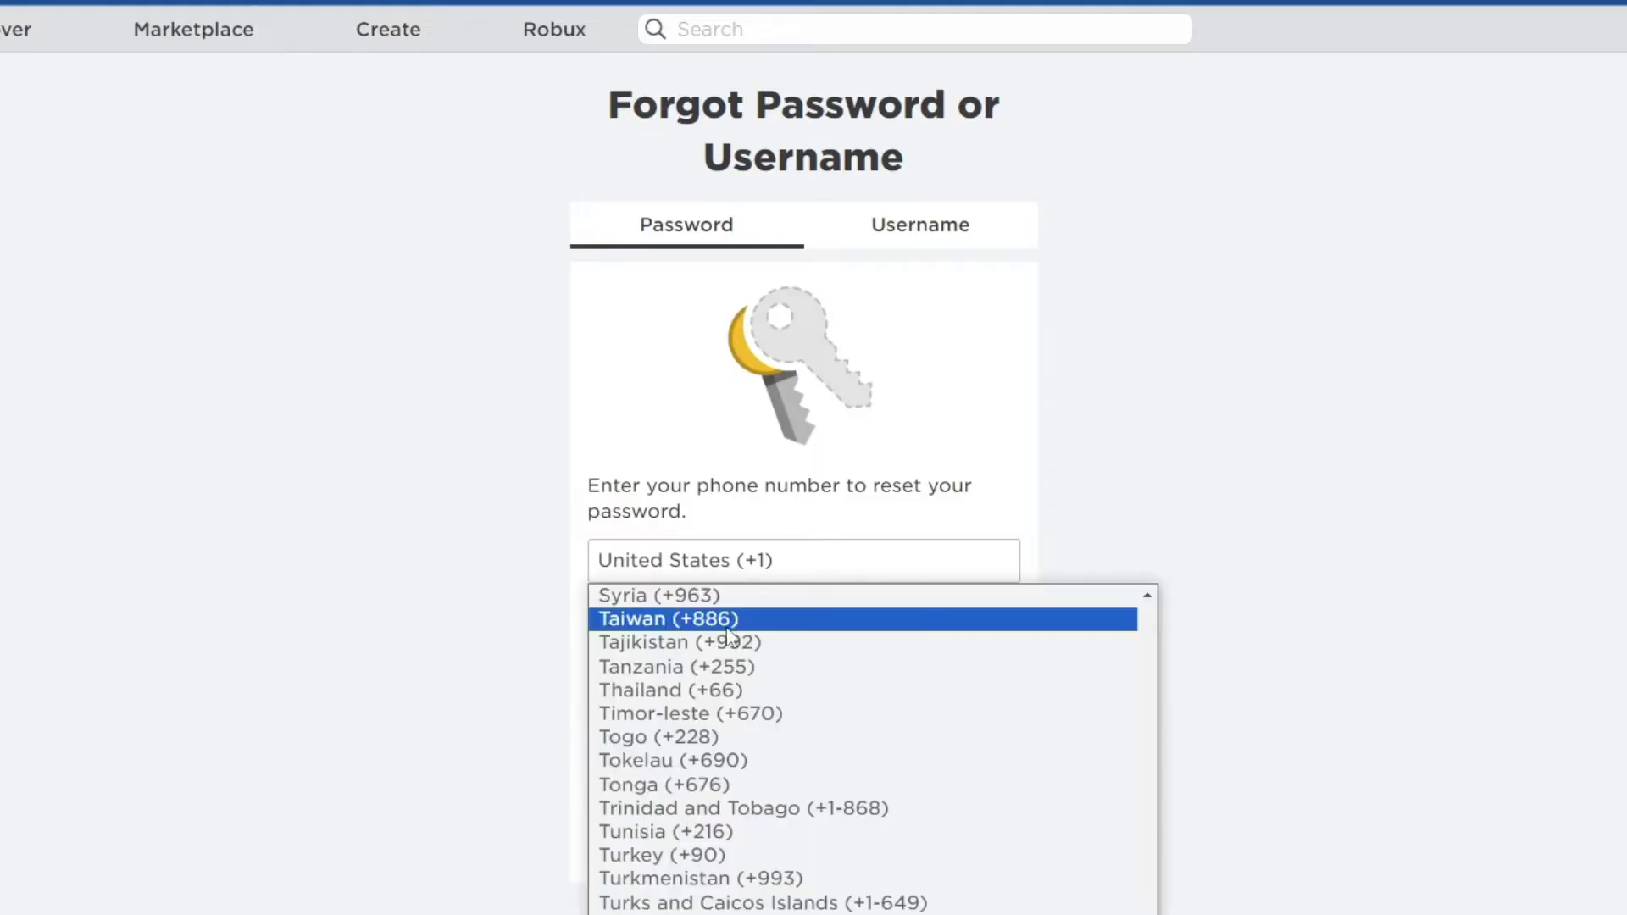
left_click(752, 563)
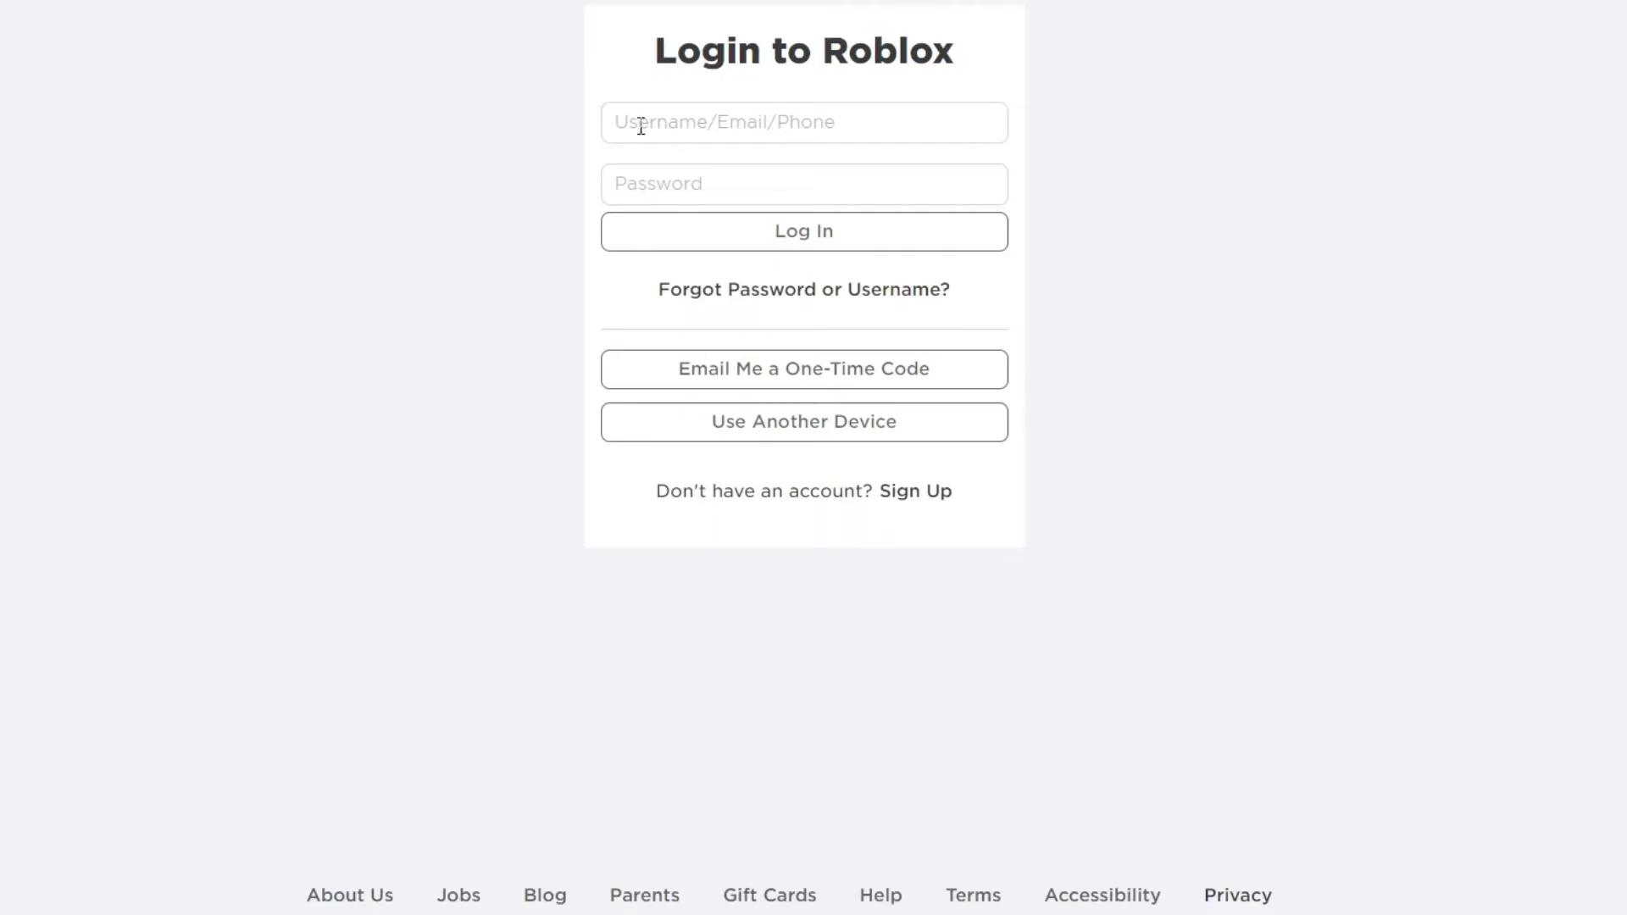
Select the Username field, then dismiss its autofill suggestion without entering anything.
left_click(606, 131)
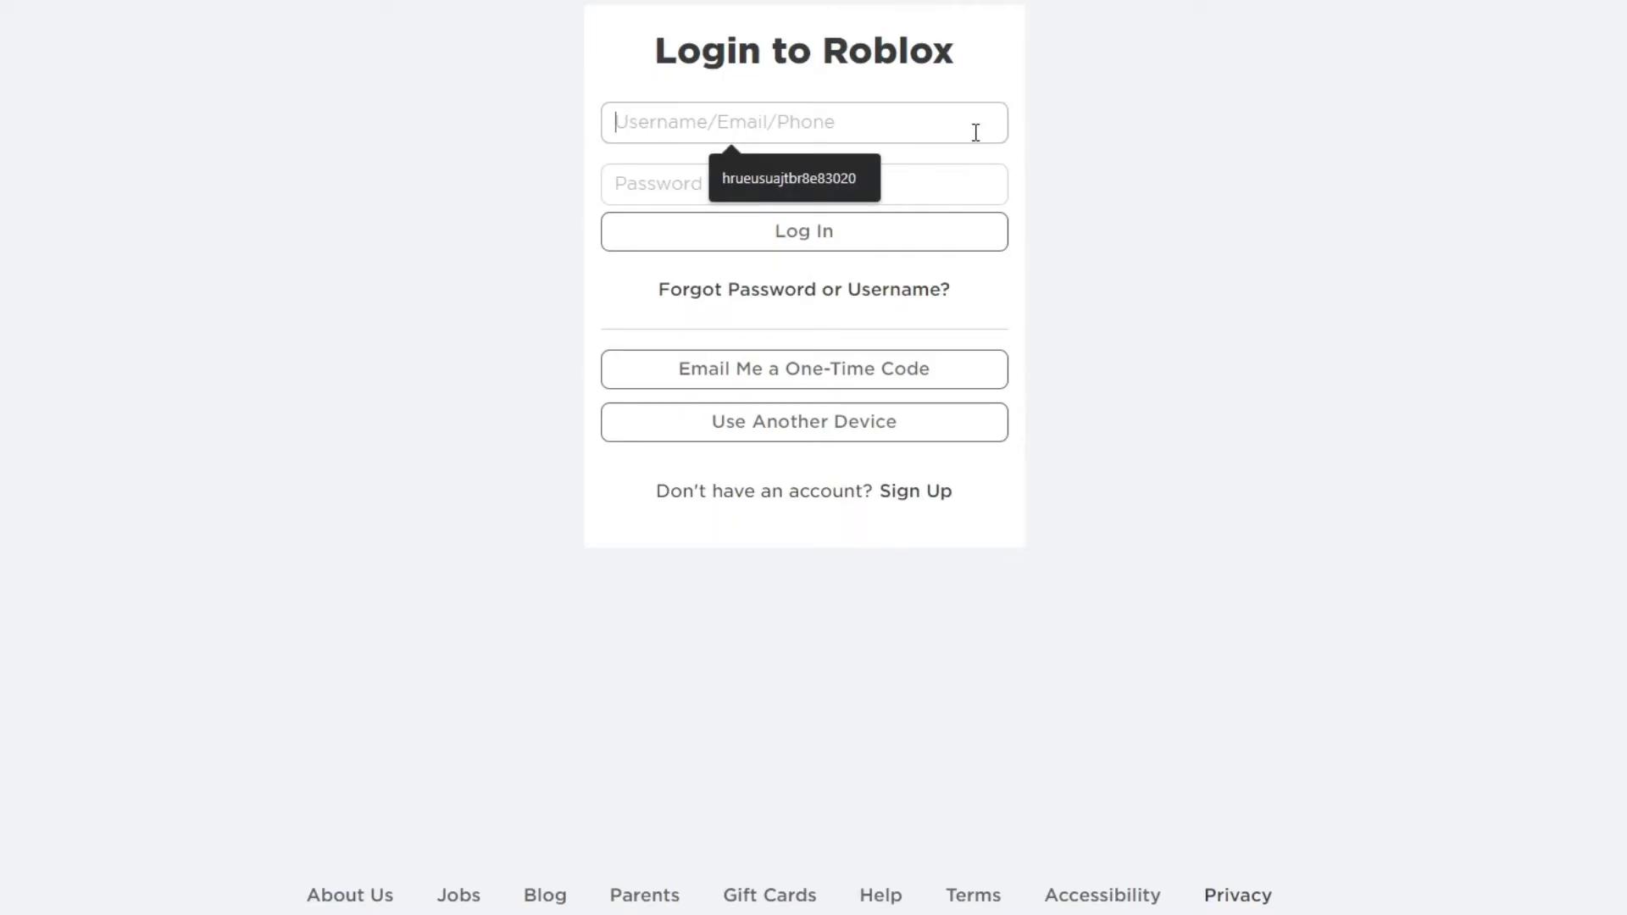
left_click(1193, 165)
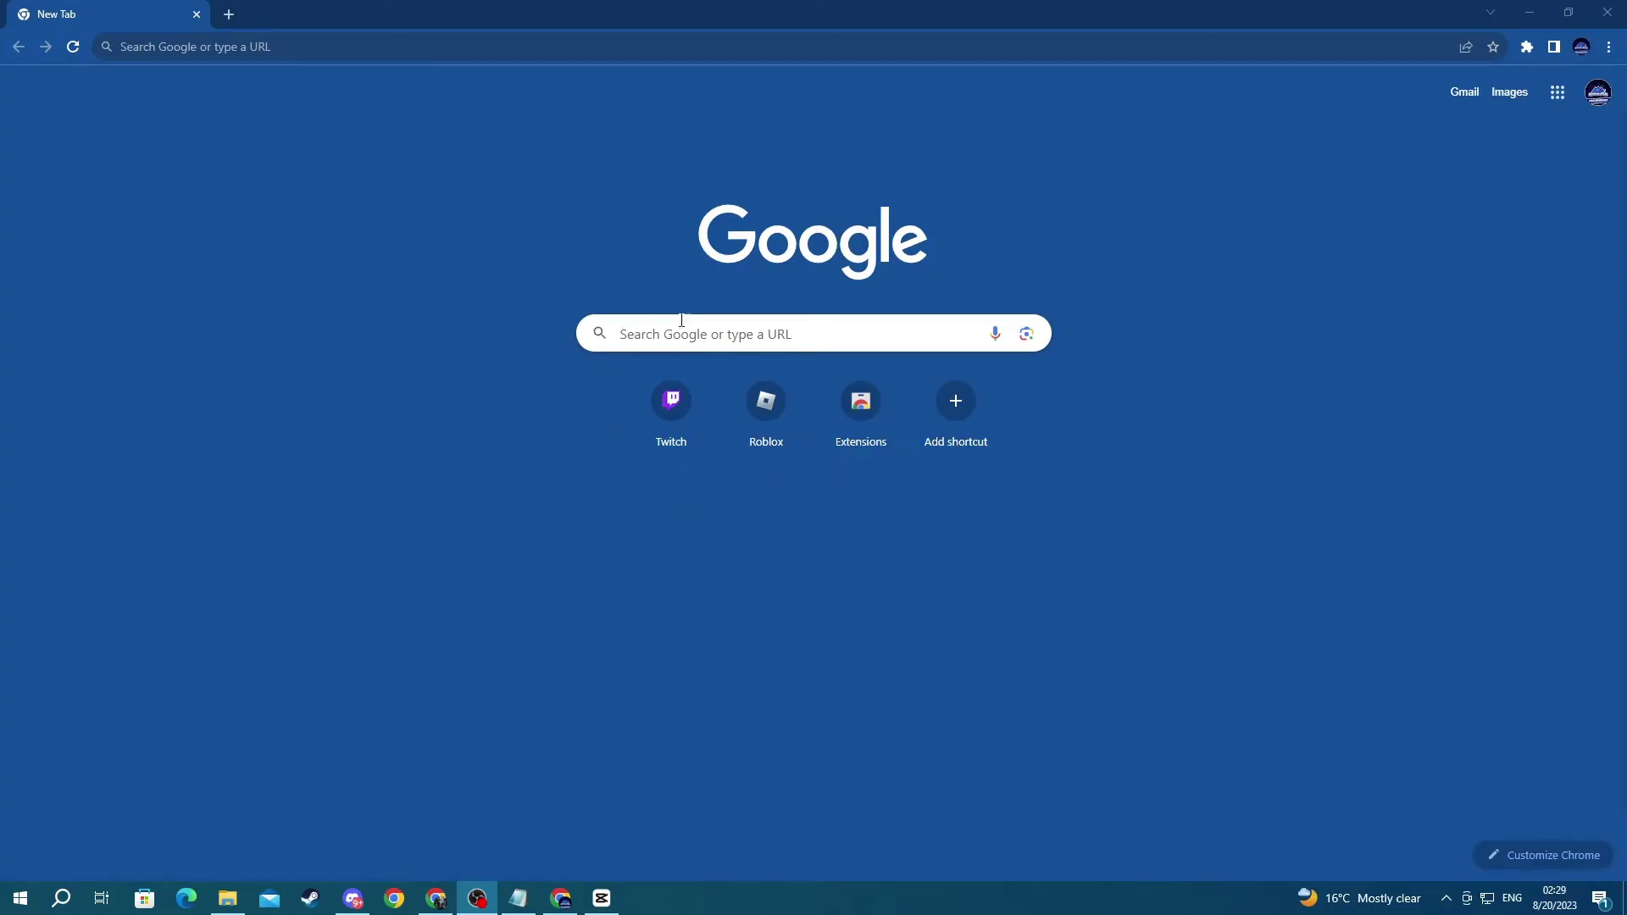
left_click(711, 332)
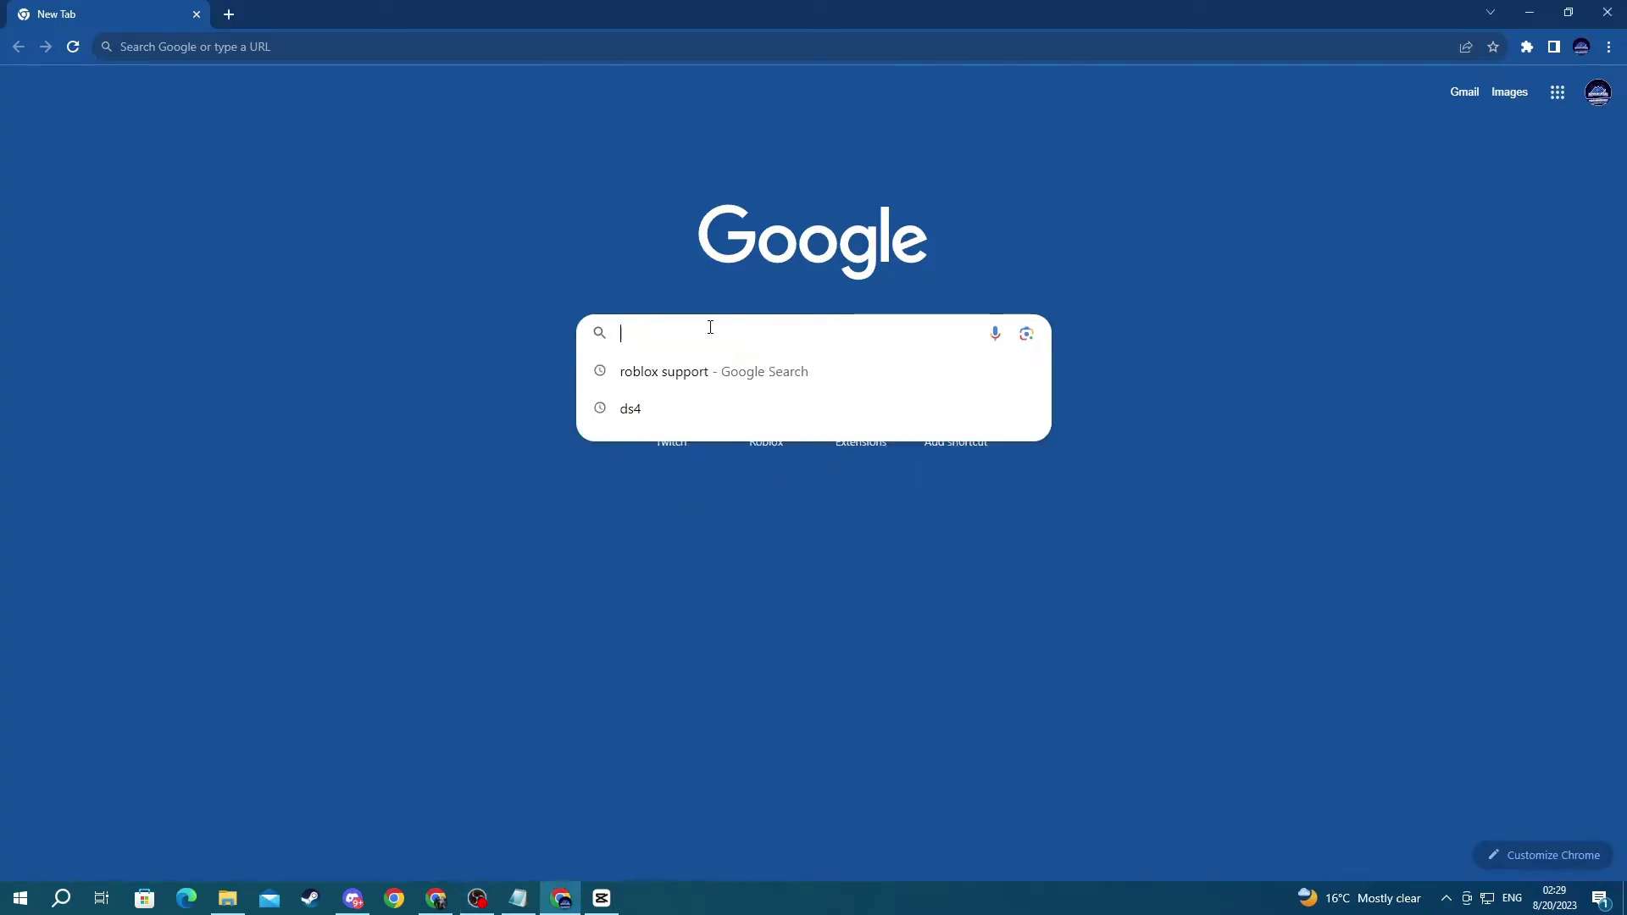
type("roblox server ")
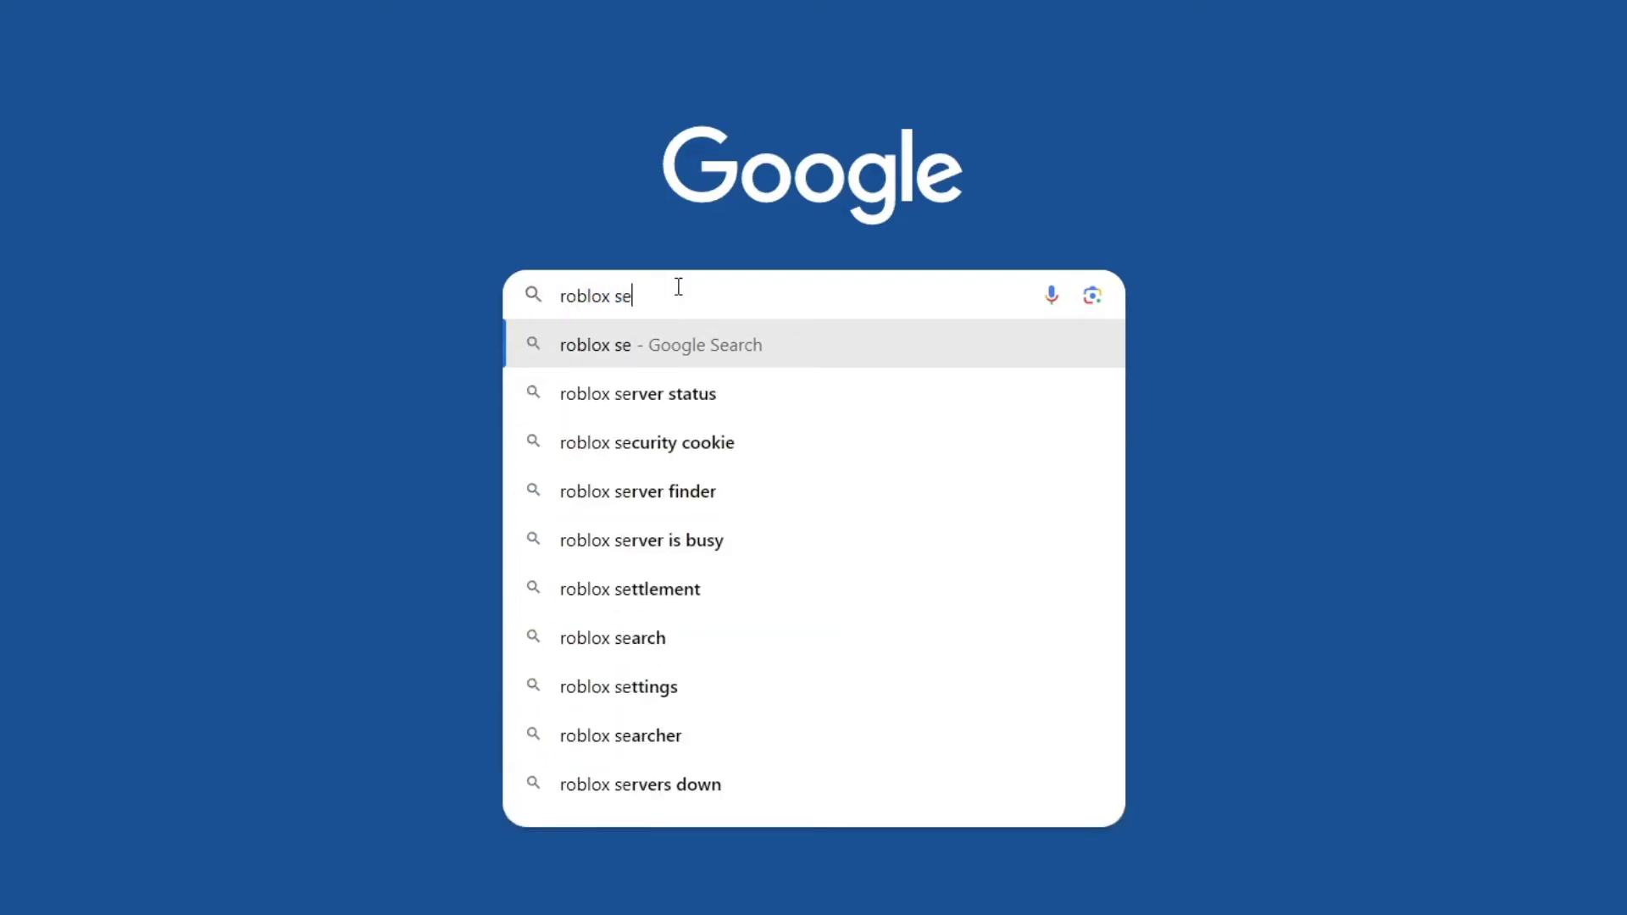
type("status")
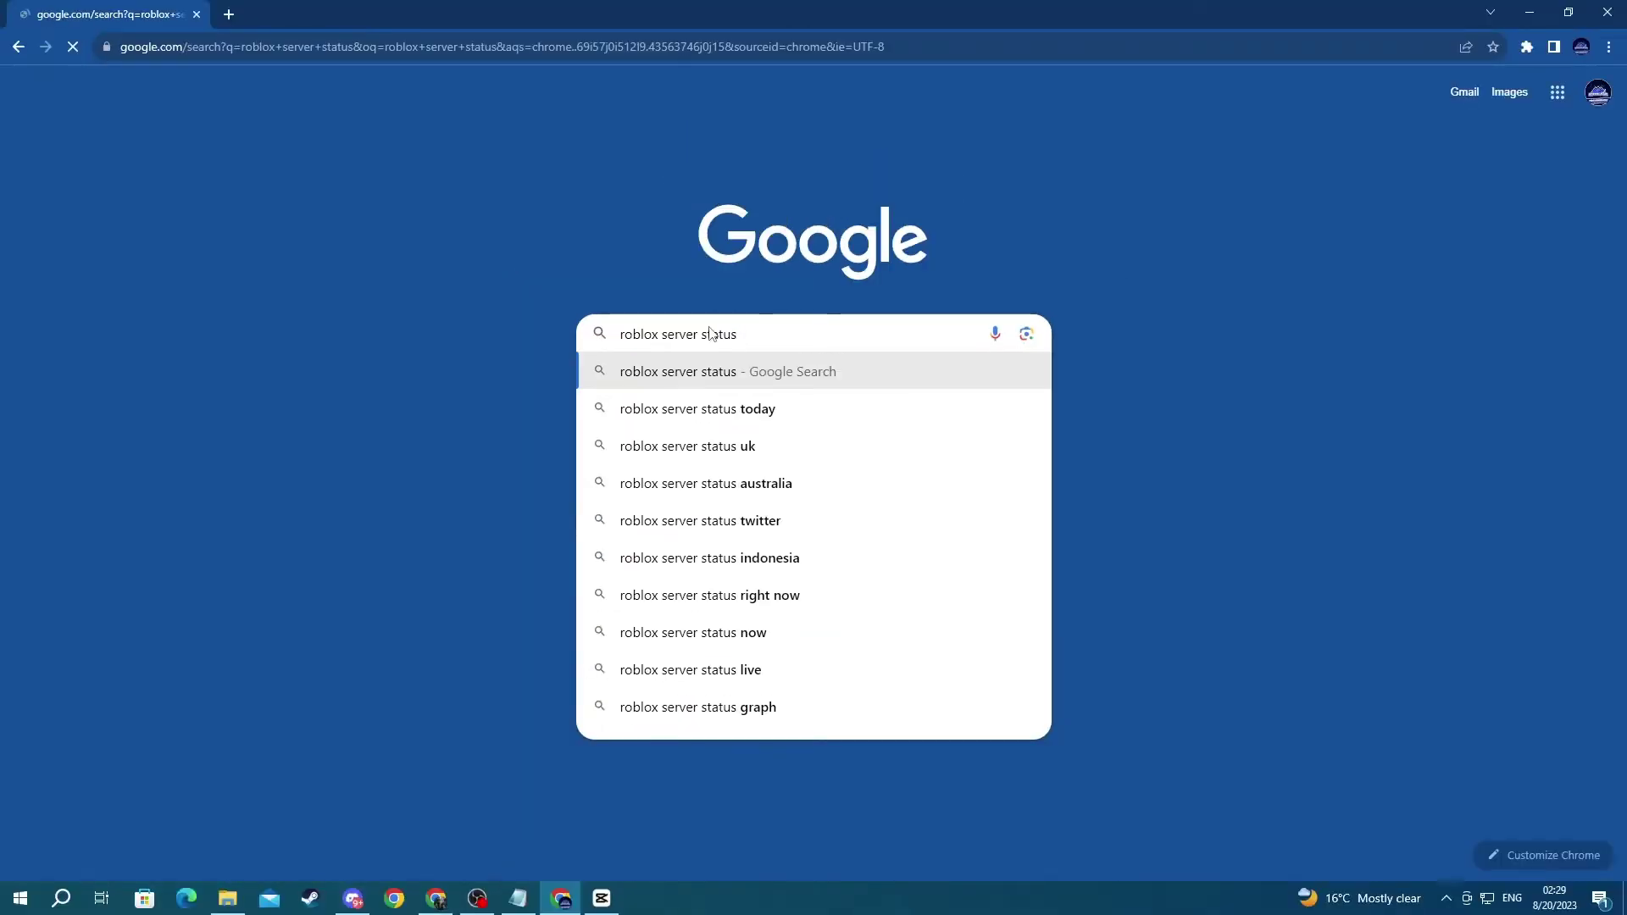
key("Return")
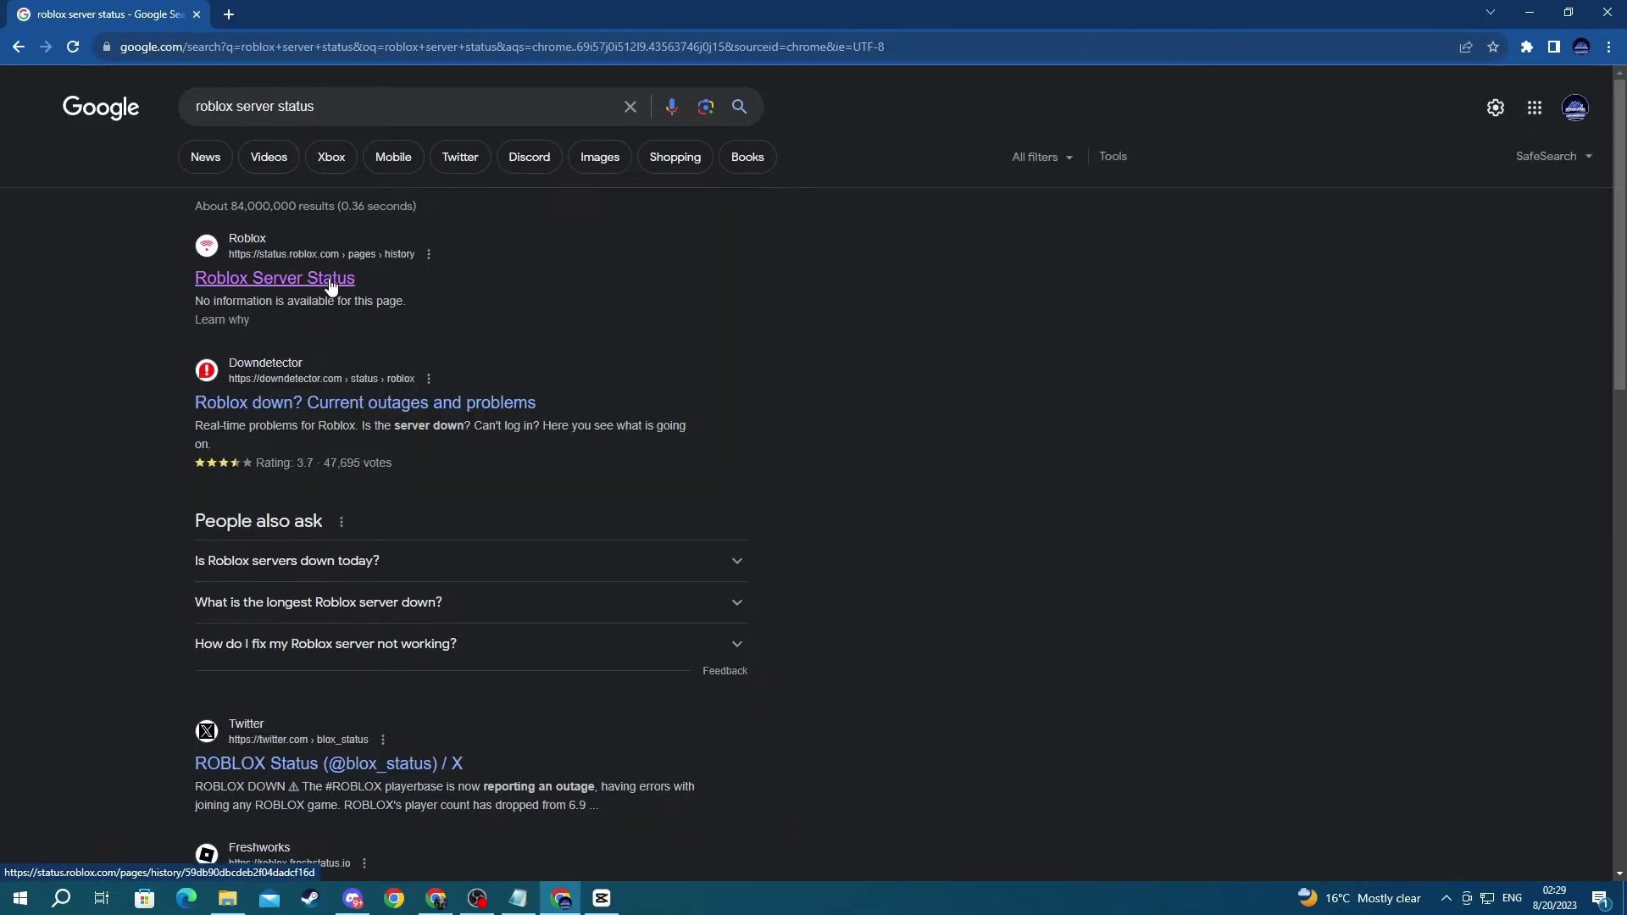
left_click(302, 278)
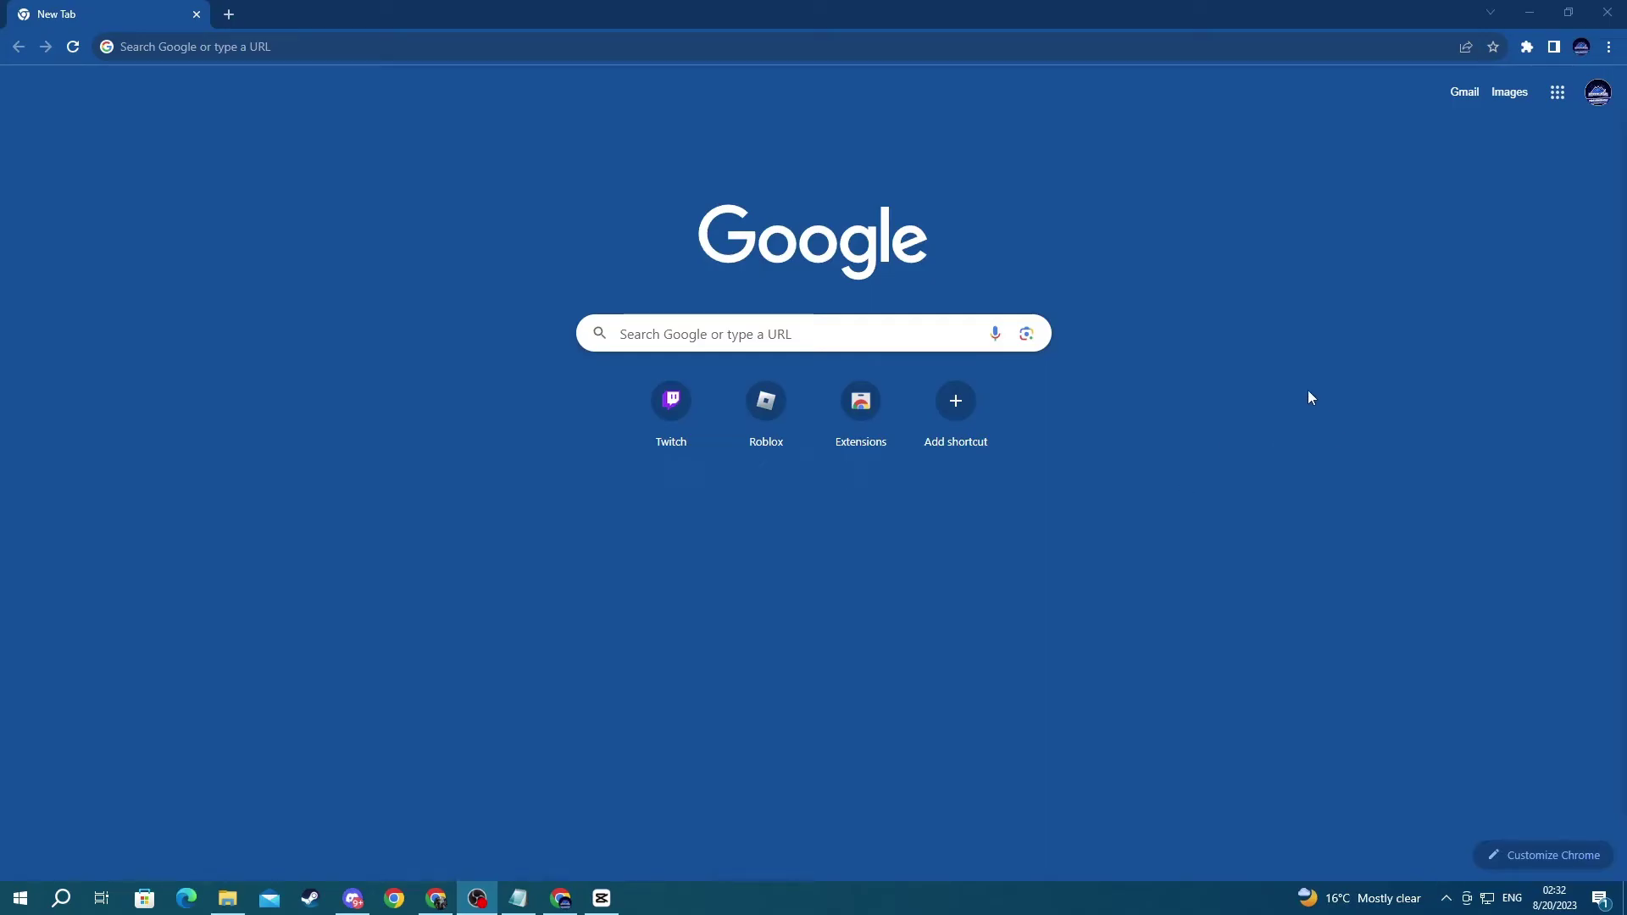
In Chrome's Privacy and security settings, set Clear browsing data's time range to All time.
left_click(1601, 65)
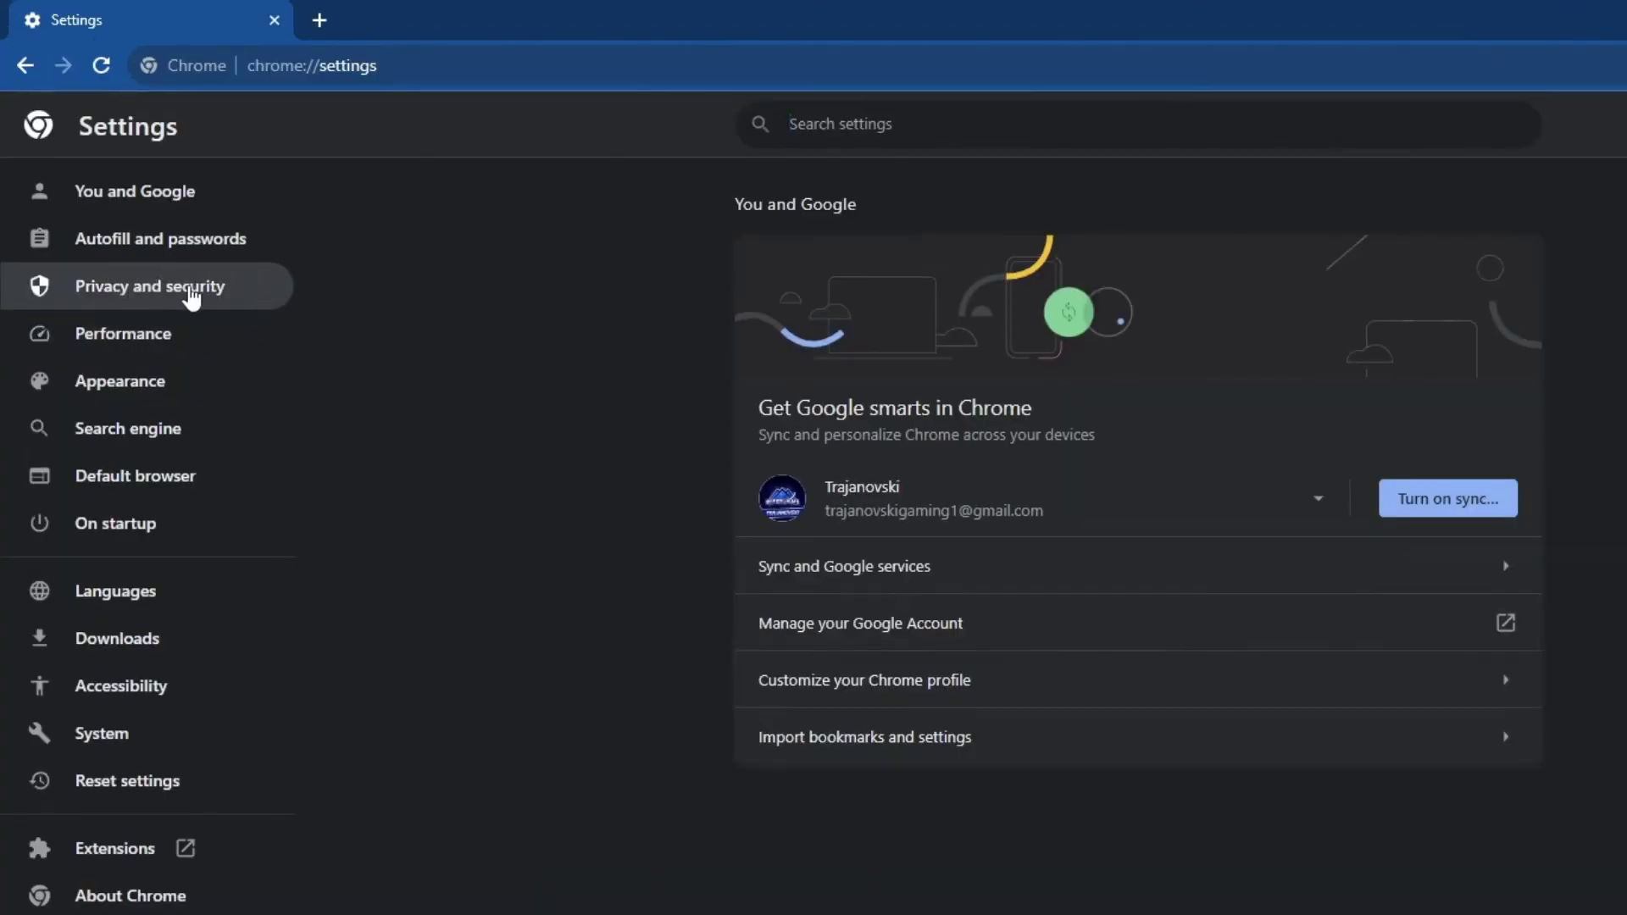
left_click(191, 295)
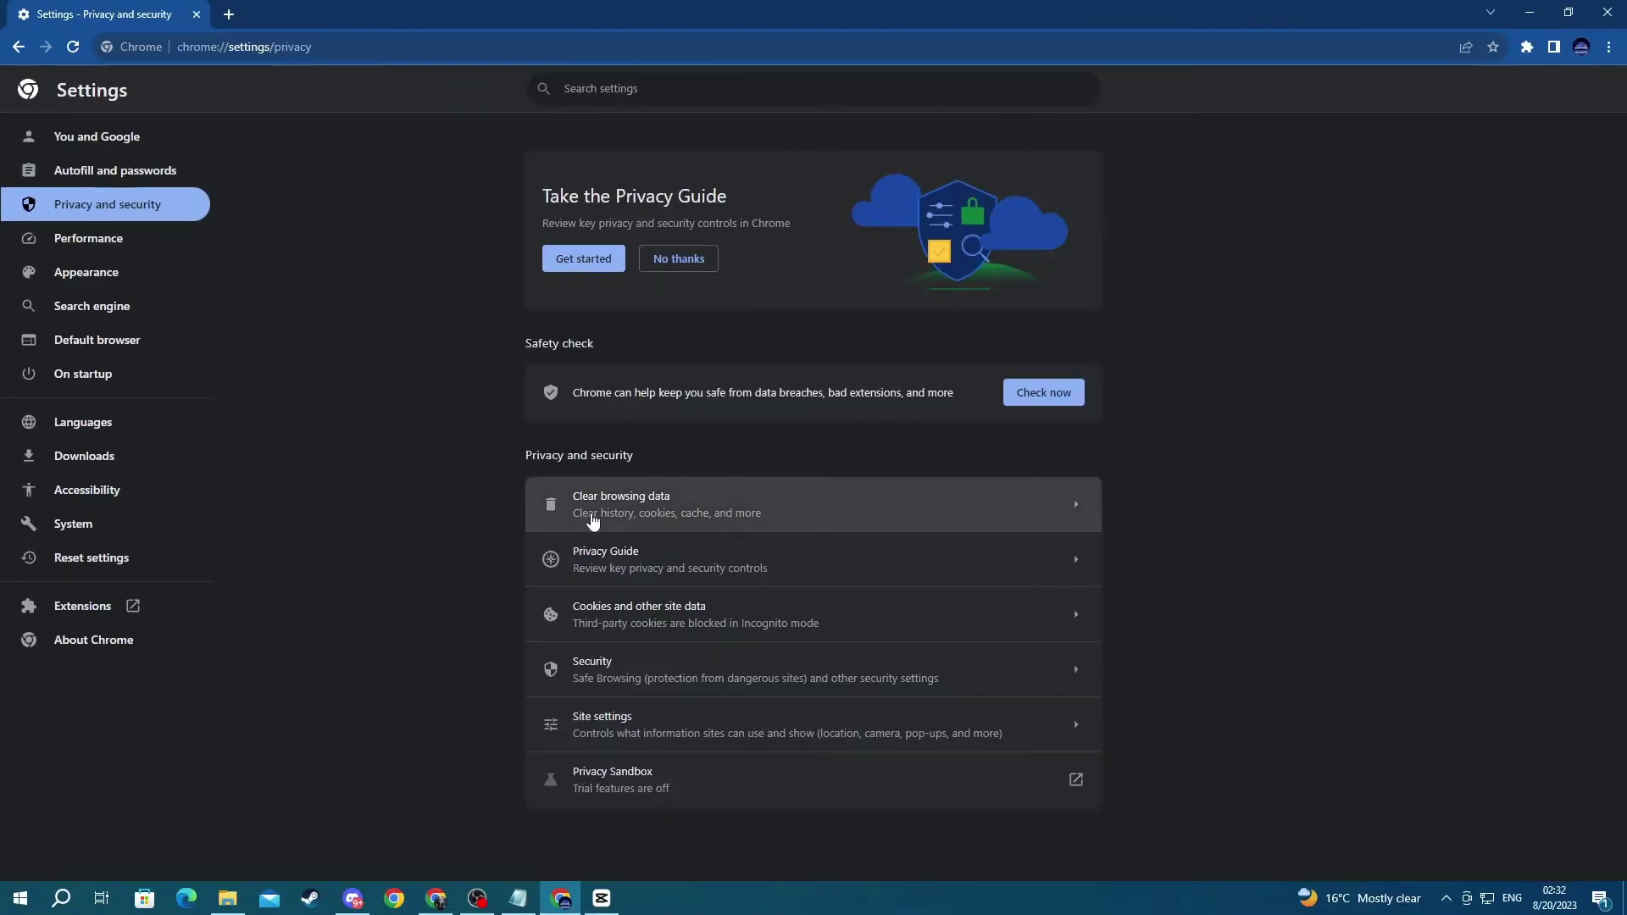
left_click(644, 511)
left_click(761, 369)
left_click(783, 444)
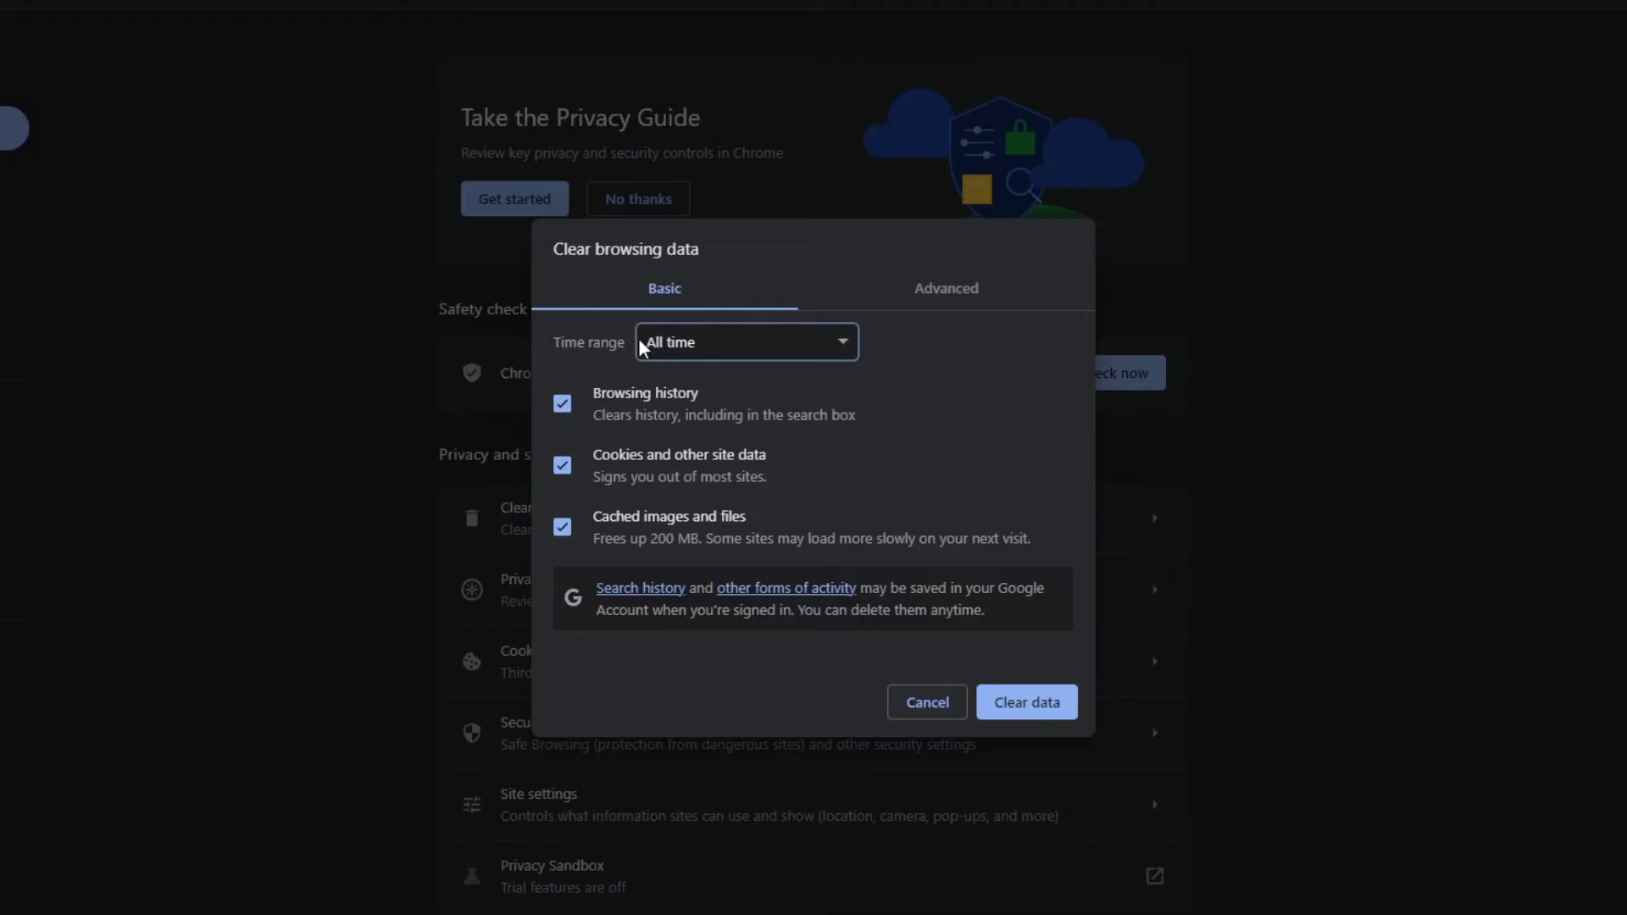
left_click(641, 342)
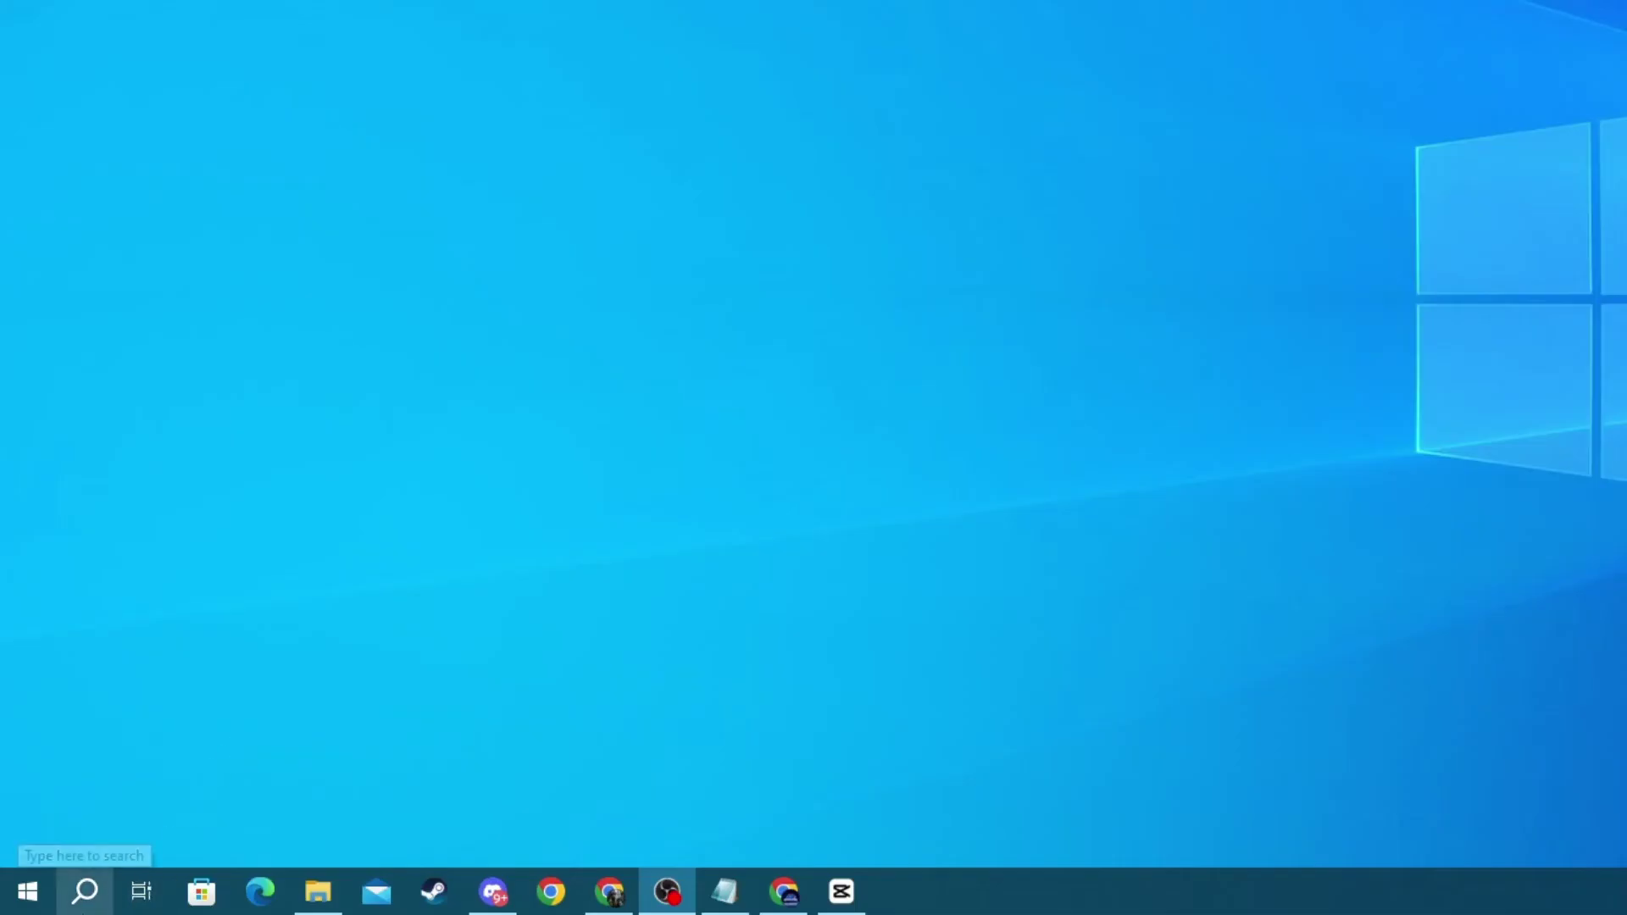
Search 'vpn settings', open the aaaaaa VPN connection's options, and close Settings.
left_click(60, 898)
type("vpn set")
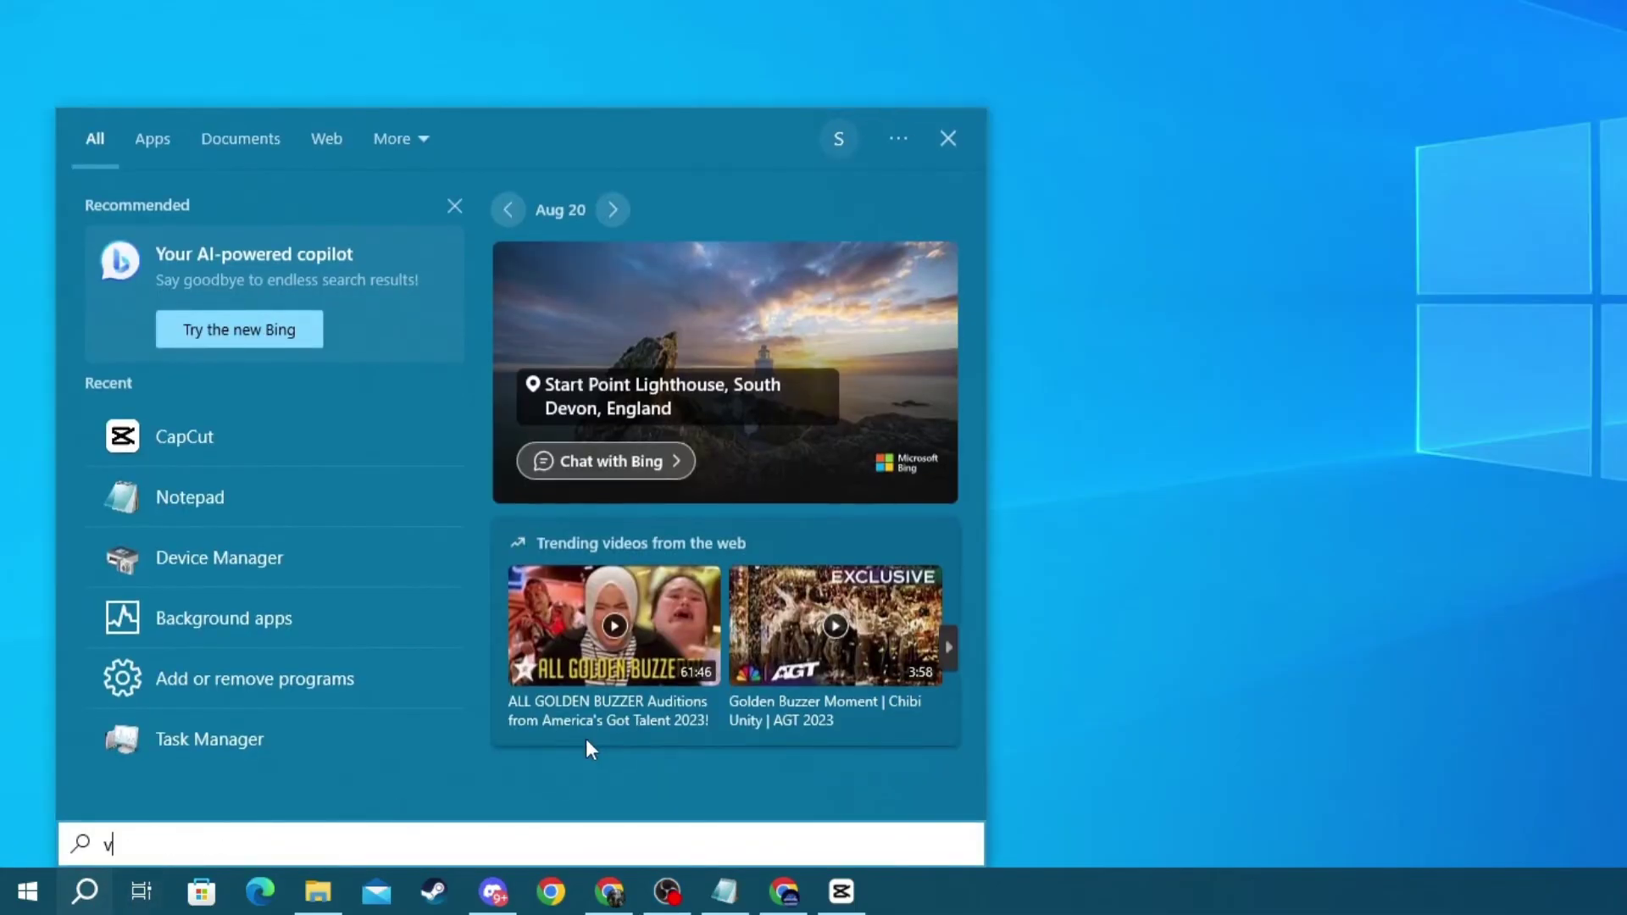
type("tings")
left_click(251, 251)
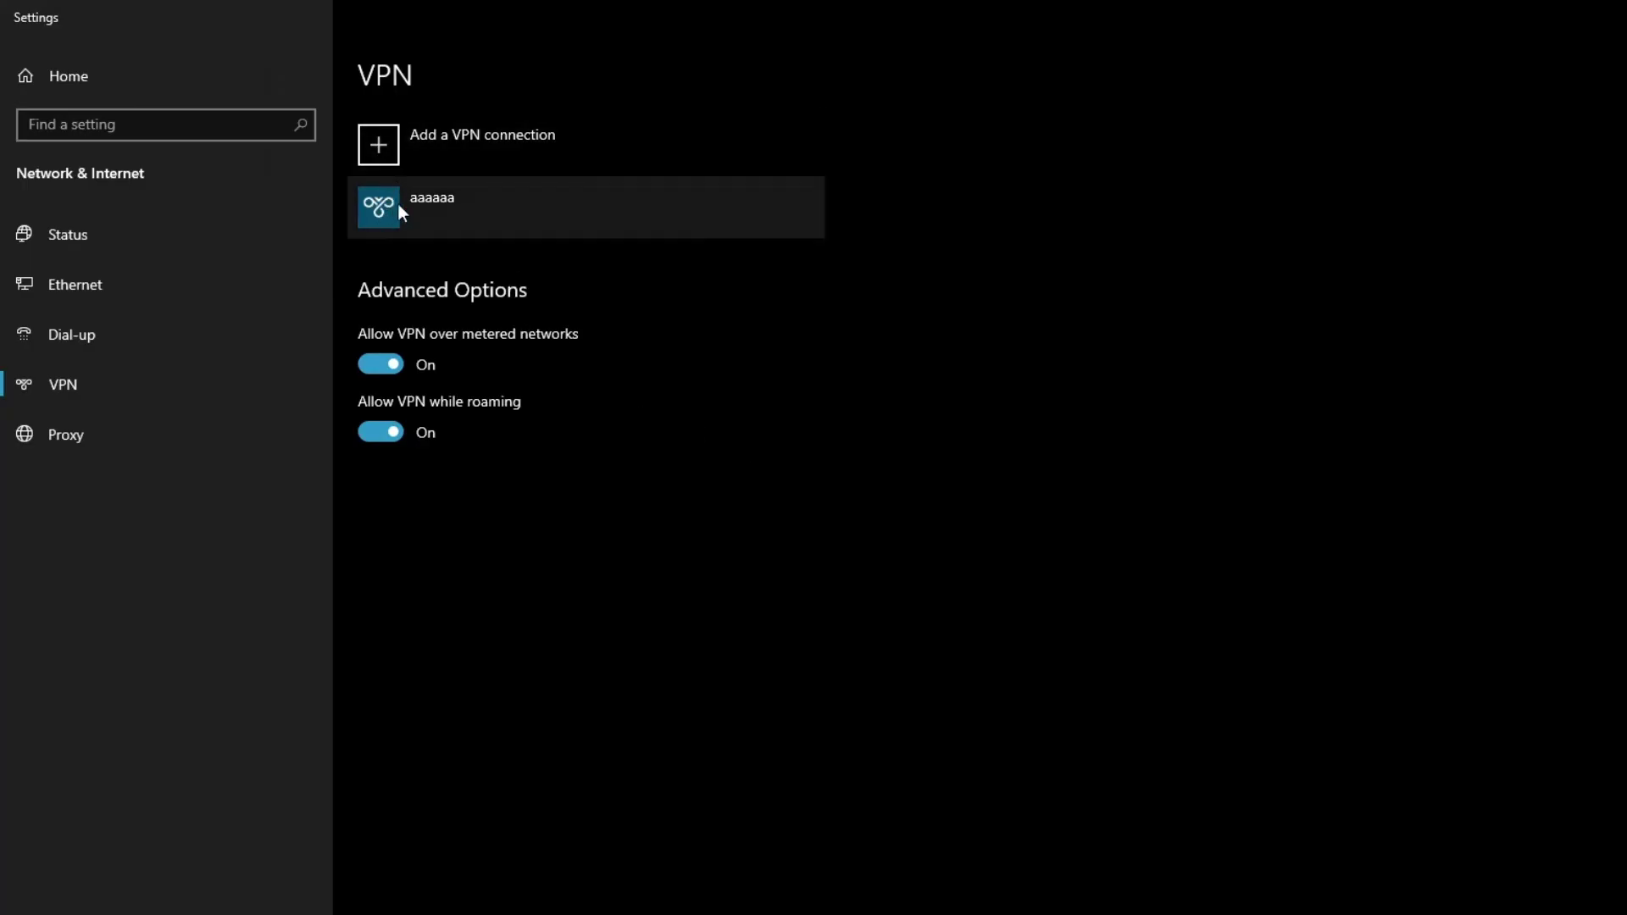
left_click(419, 203)
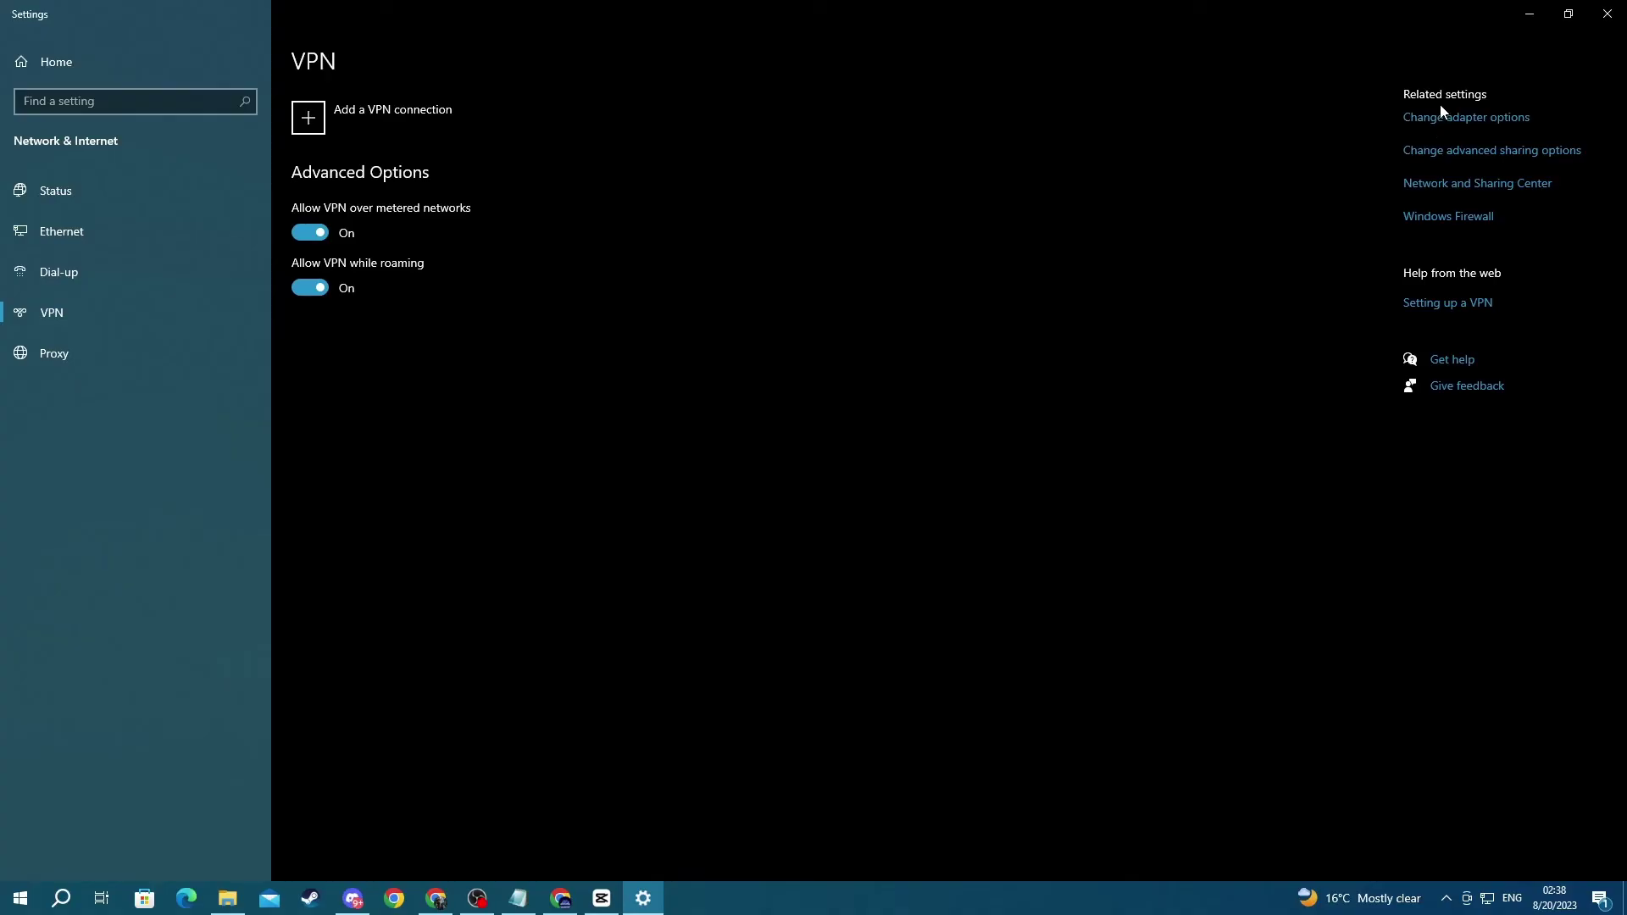
left_click(1607, 10)
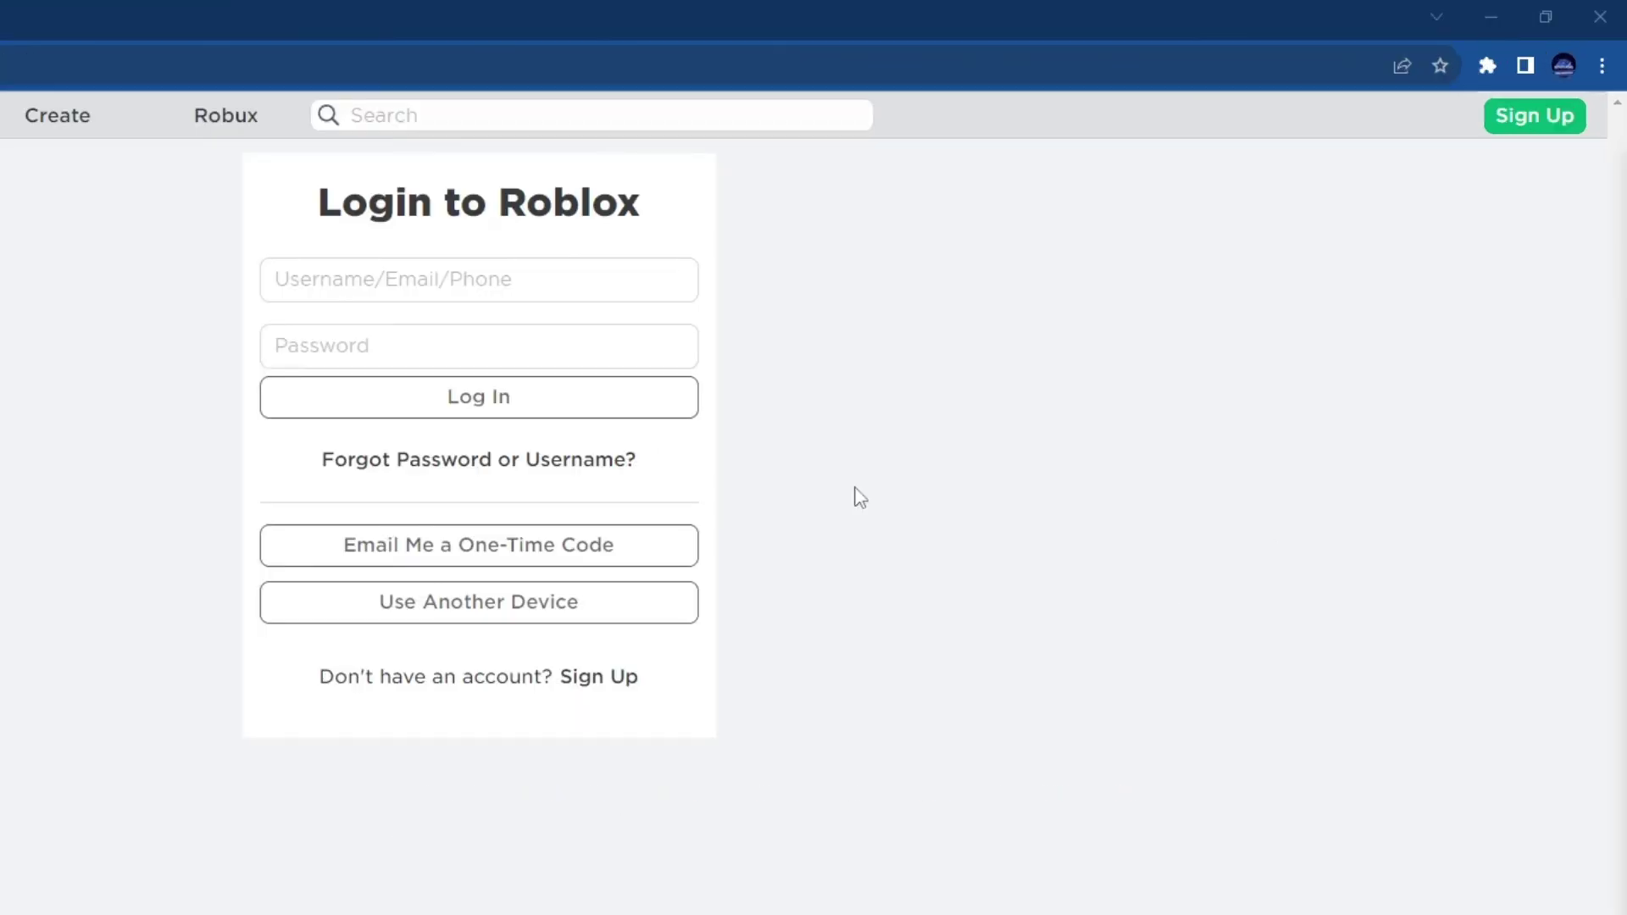
Pause AdBlock on the Roblox site, then resume running the avatar along the pink beam.
left_click(1487, 66)
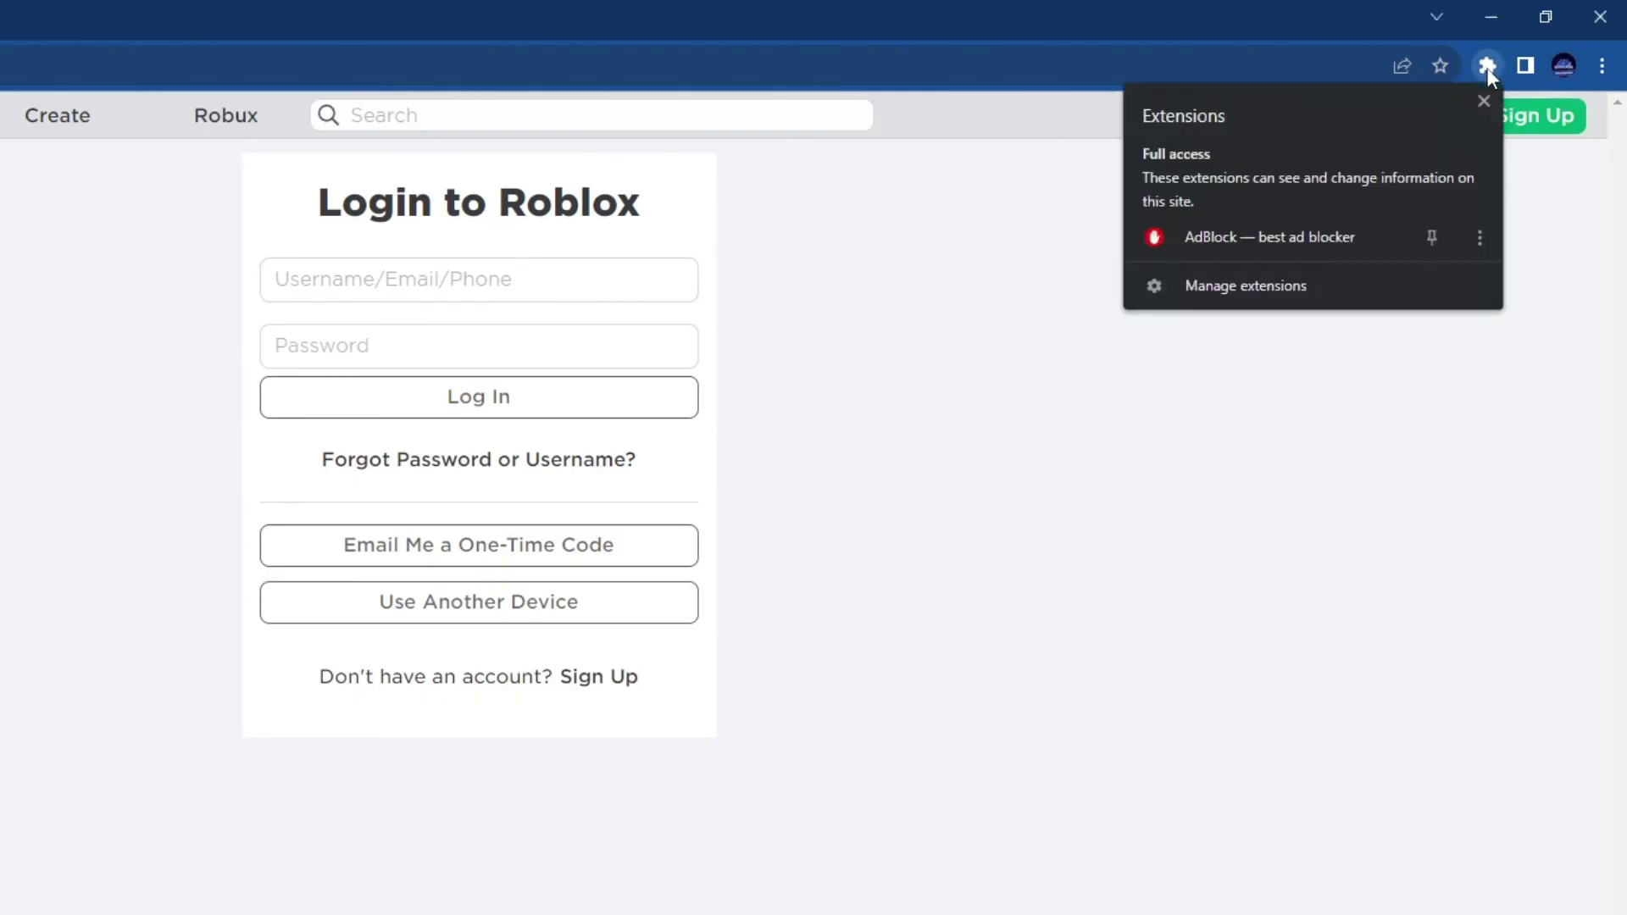
left_click(1478, 246)
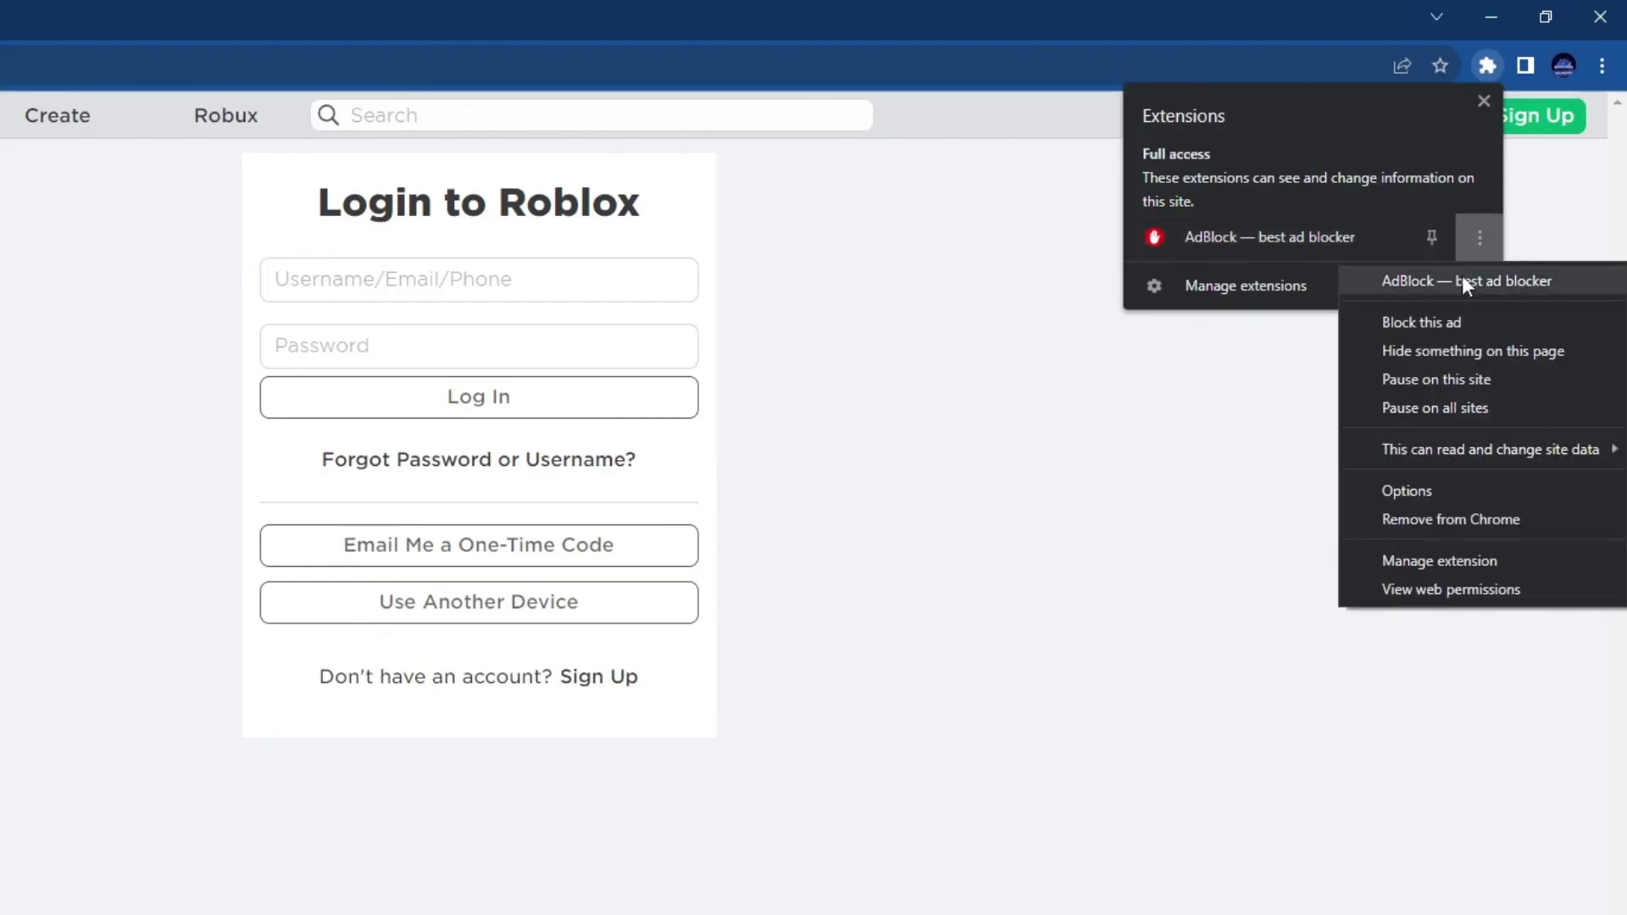
left_click(1482, 379)
left_click(1294, 432)
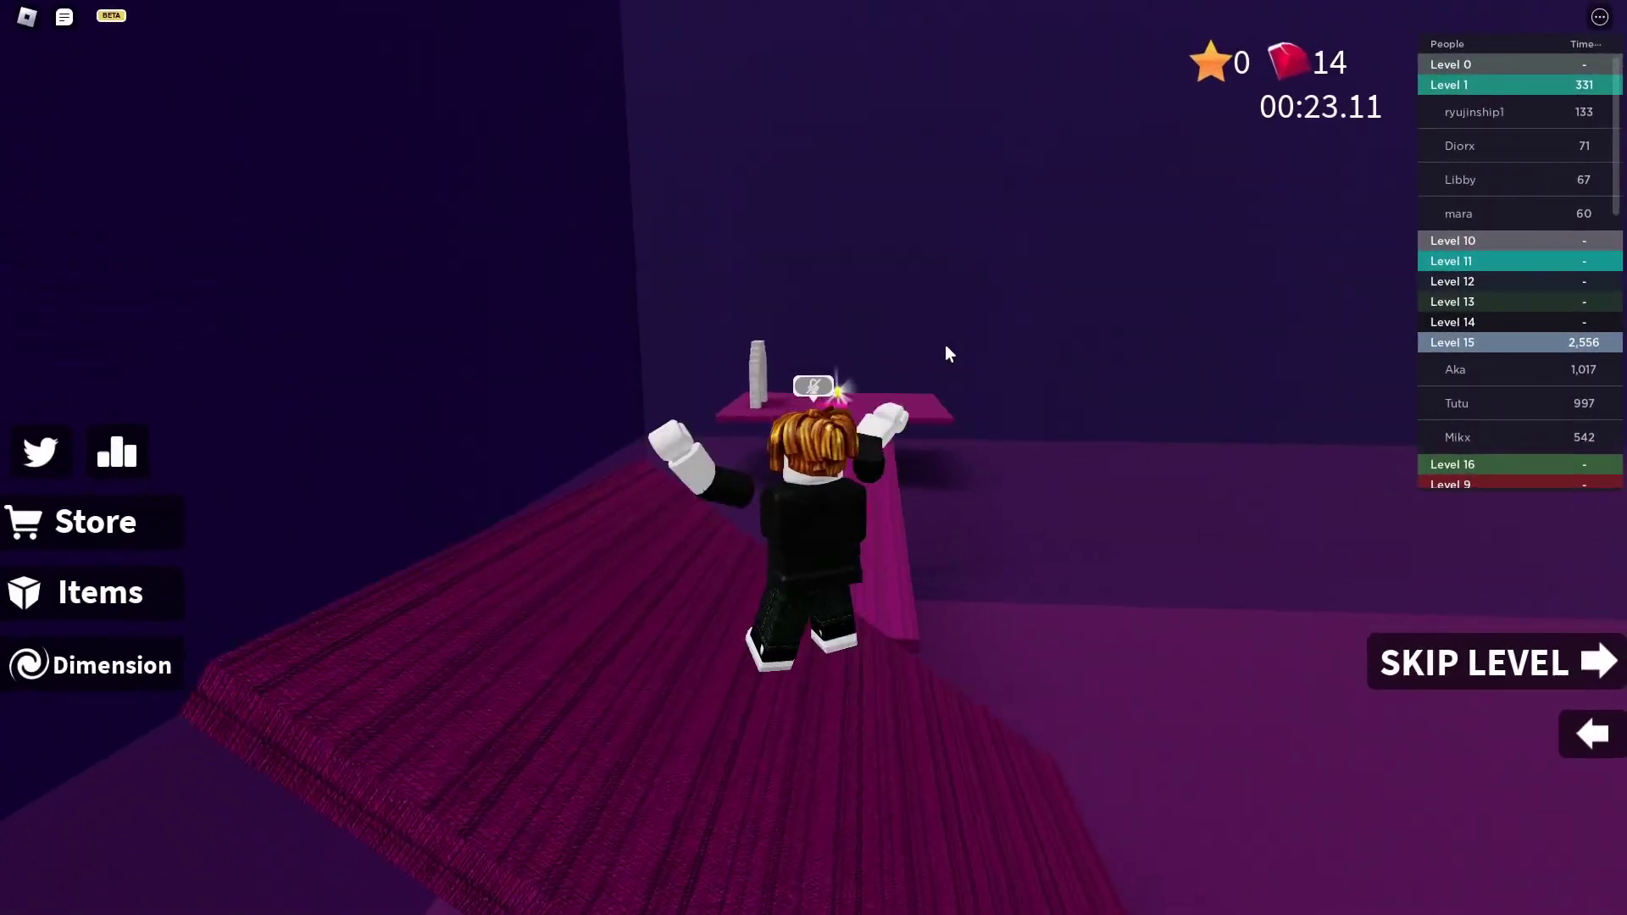
key("w")
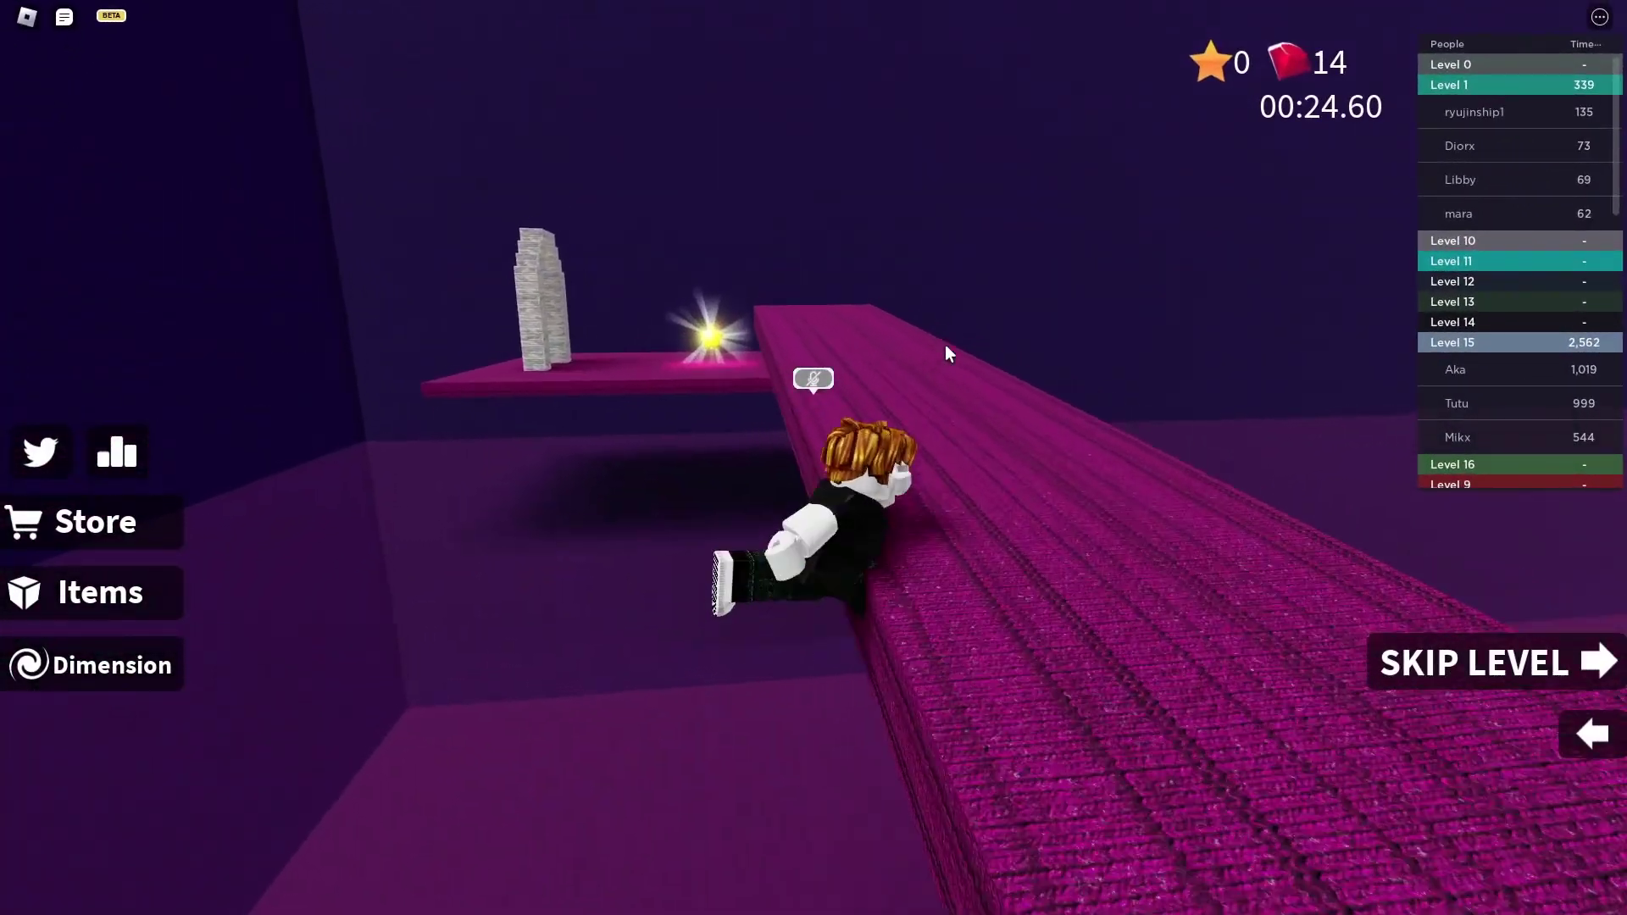